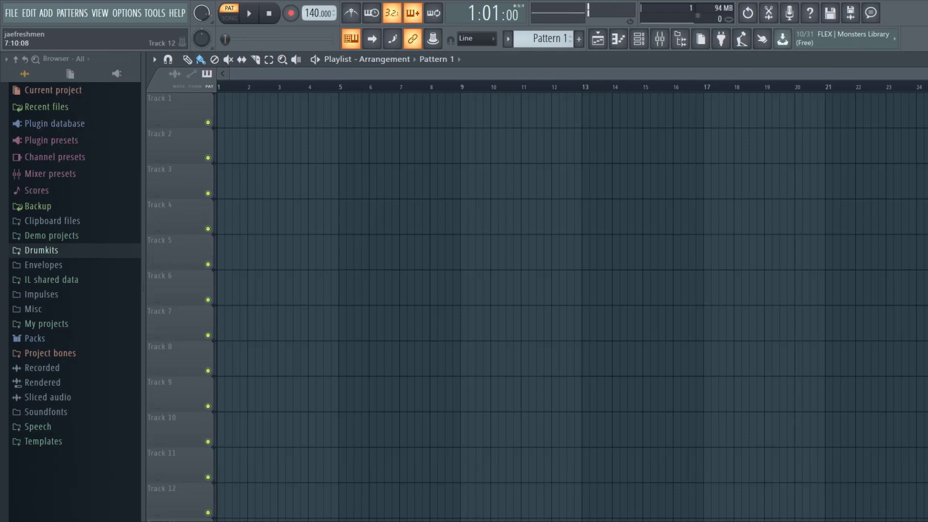
Route mixer Insert 13, which takes Input 1, only to Insert 12.
click(668, 44)
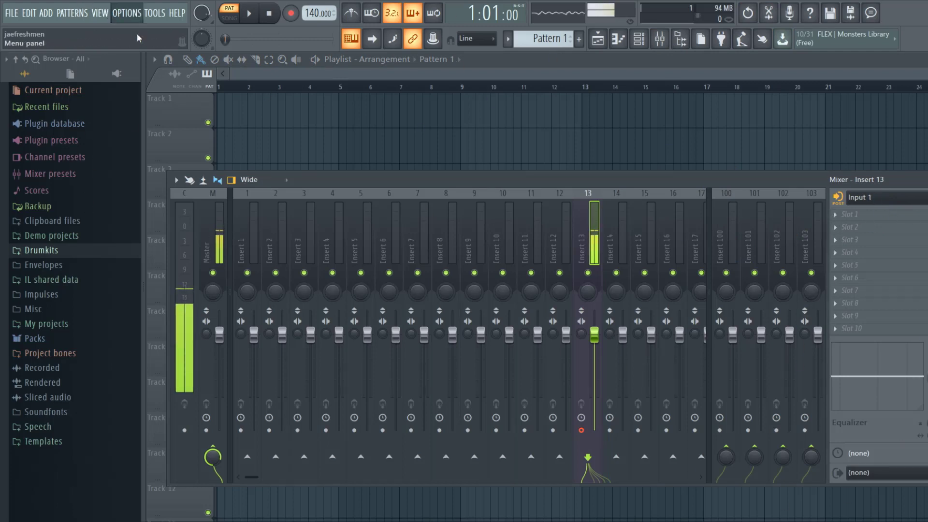
click(141, 51)
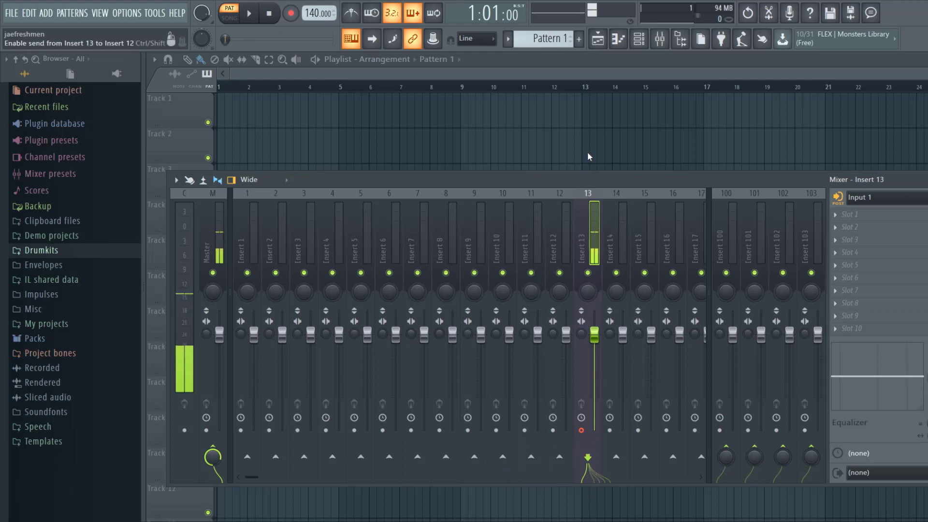
click(559, 457)
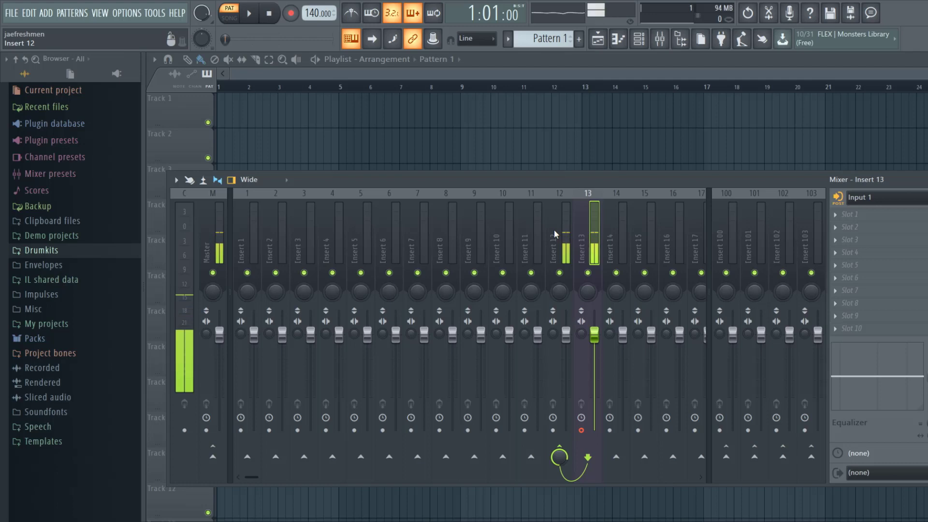
click(383, 69)
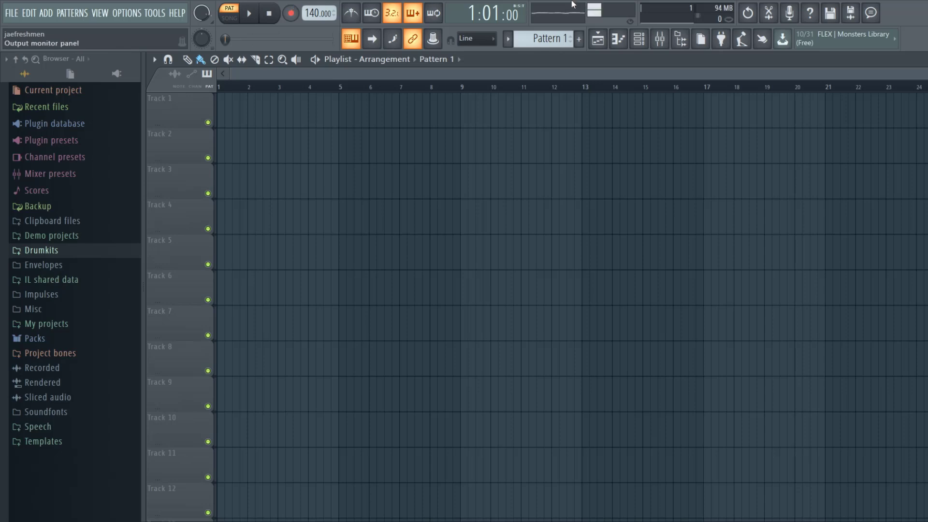
Record a short voice take from Insert 13 as an audio clip in the playlist, starting at bar 1.
click(659, 39)
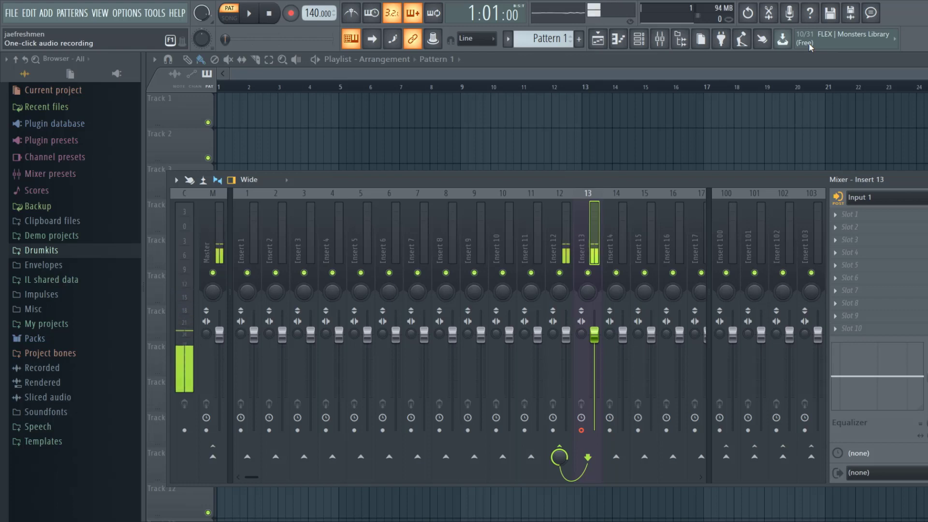
key(ctrl+e)
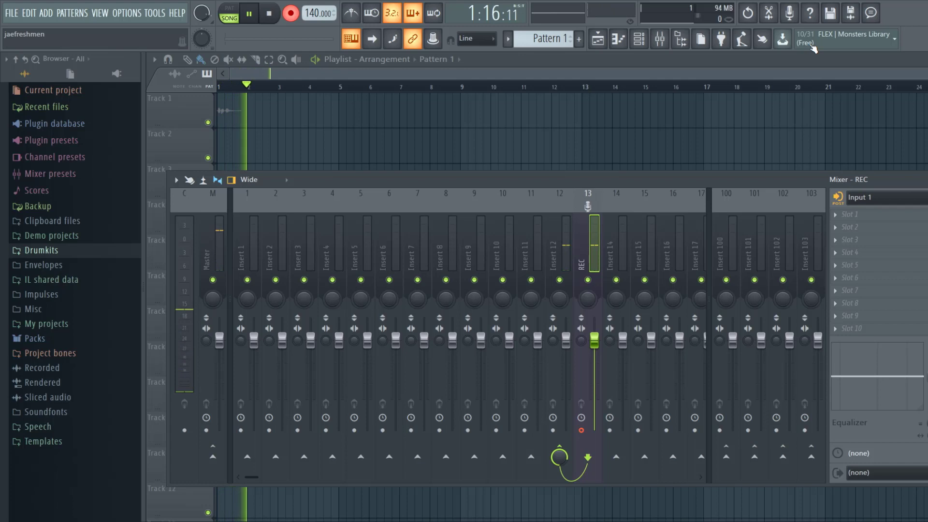
key(space)
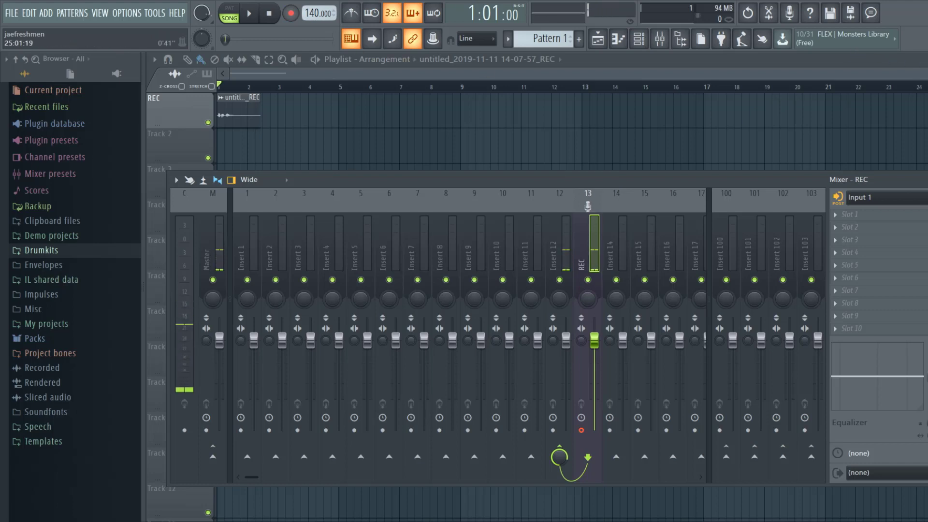
Move the recorded clip to bar 3 on Track 2 and play it back from bar 3.
key(F9)
drag(867, 74, 394, 73)
scroll(537, 100, up, 3)
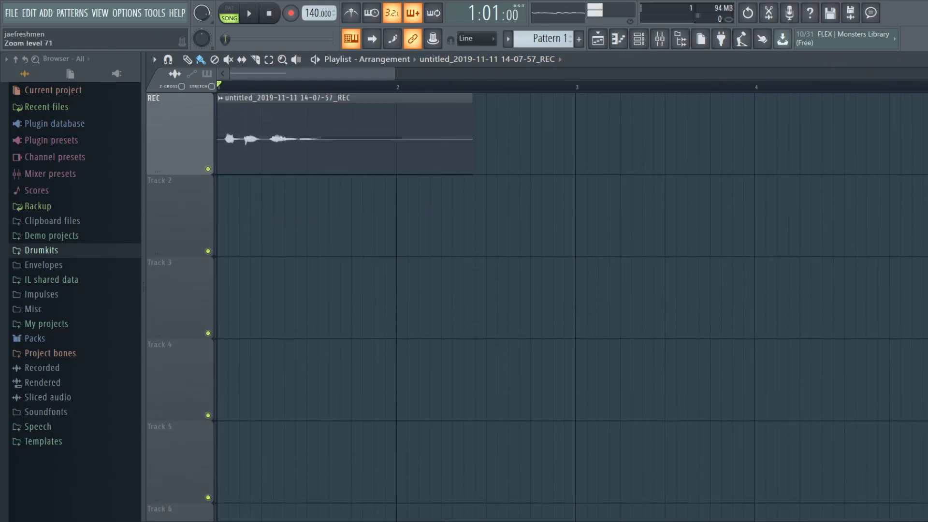
drag(317, 125, 669, 231)
drag(356, 73, 395, 67)
click(386, 88)
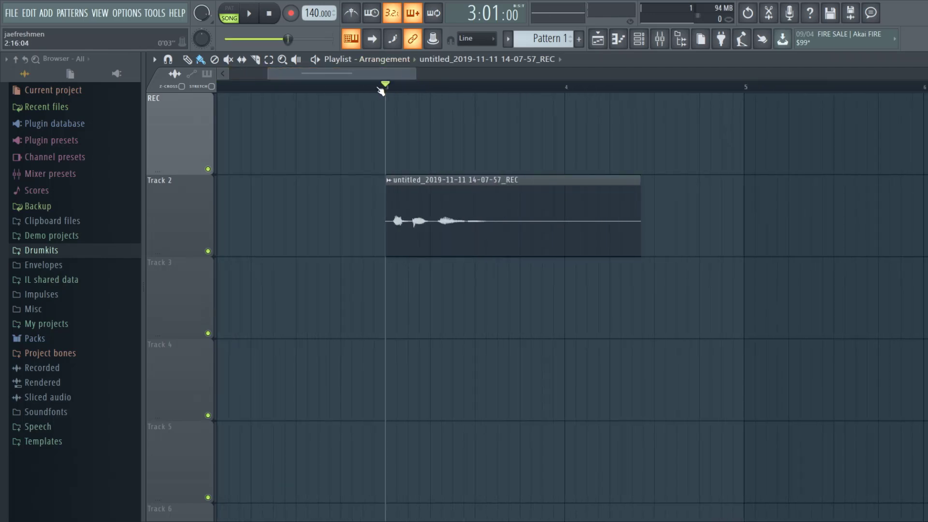
key(space)
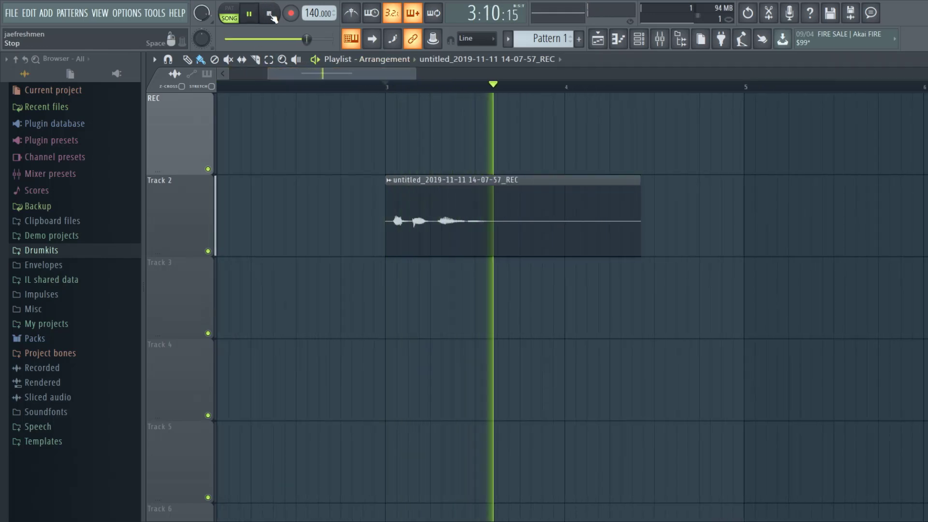
click(272, 13)
Turn on Normalize in the recorded clip's channel settings.
click(638, 39)
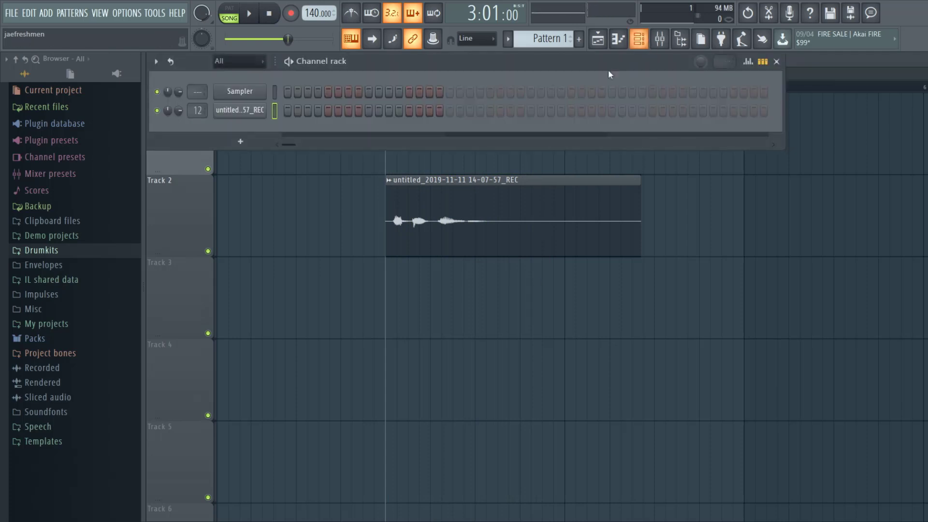
click(239, 114)
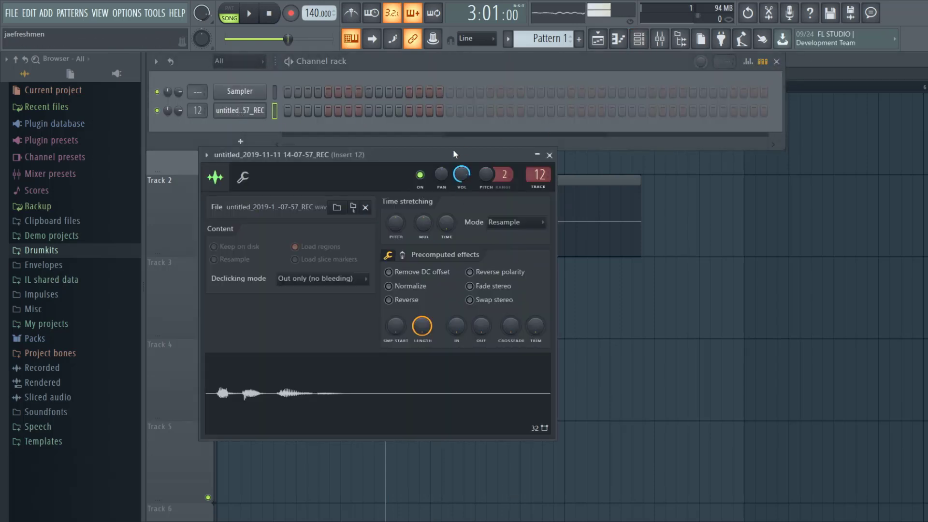
click(389, 285)
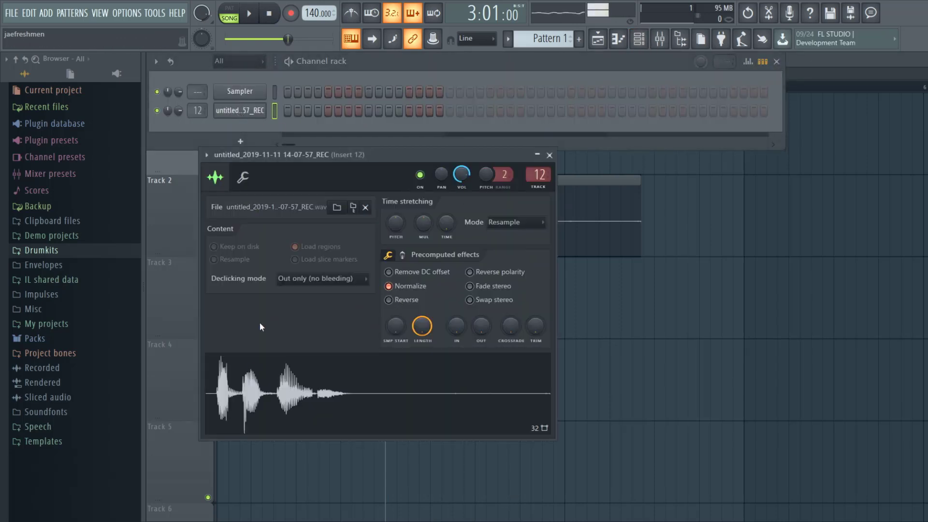
click(549, 155)
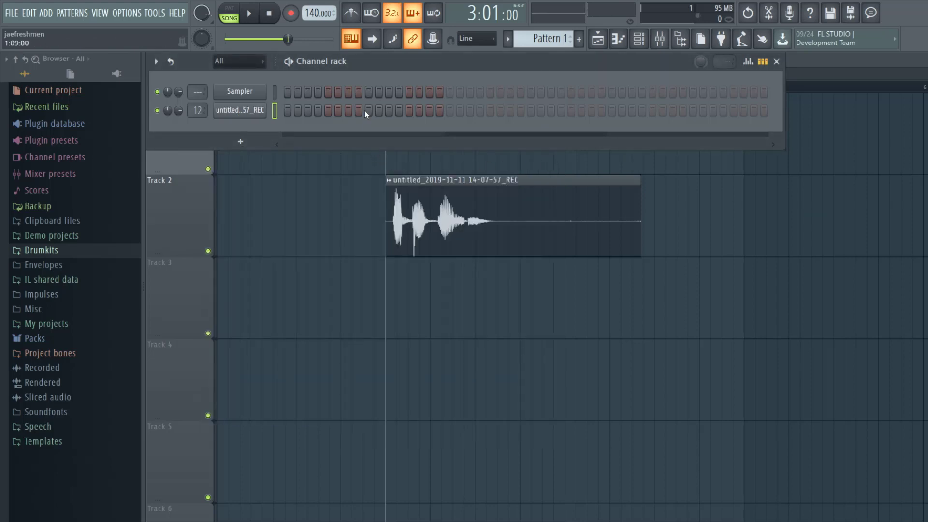
Play the normalized clip from bar 3 and clear the channel rack from the playlist view.
key(space)
key(space)
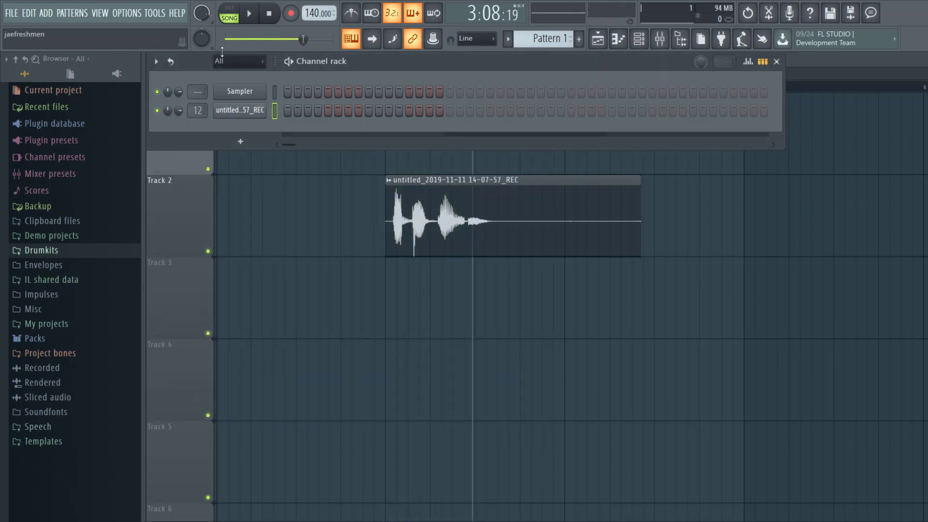
click(268, 16)
drag(406, 61, 555, 330)
click(387, 88)
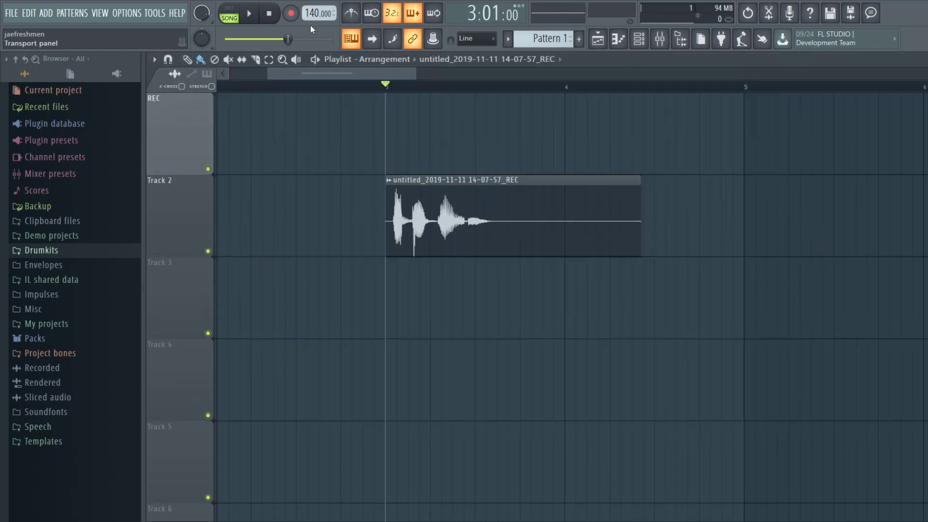
click(250, 14)
key(space)
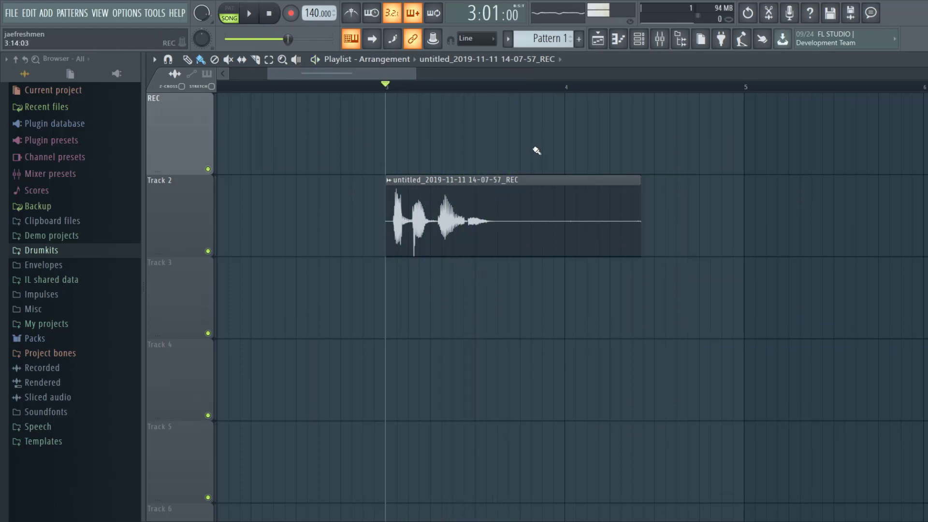
Load Solid Dynamics into the first effect slot of mixer Insert 12.
click(662, 43)
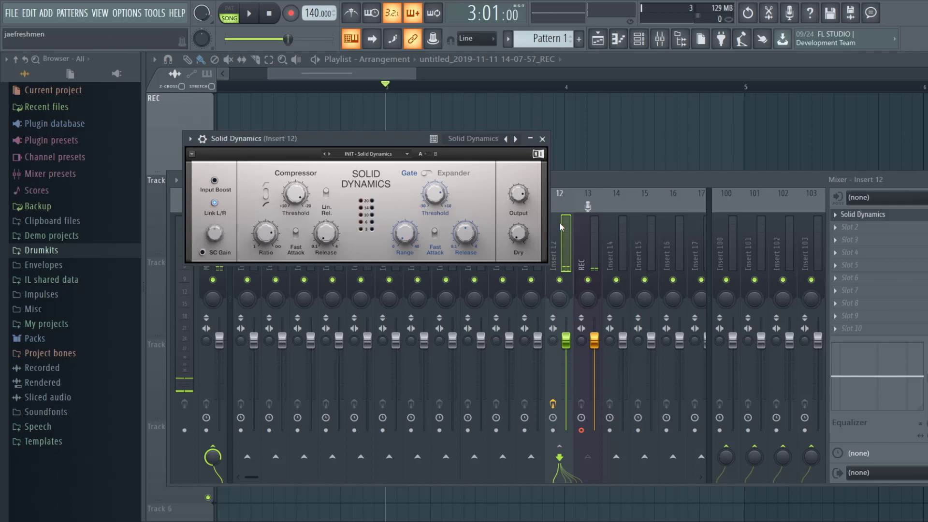
click(542, 140)
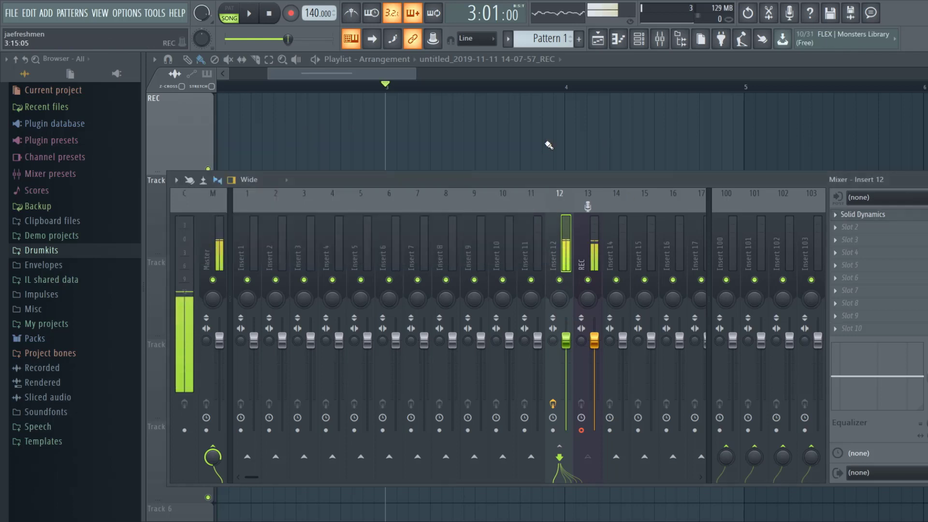
key(F9)
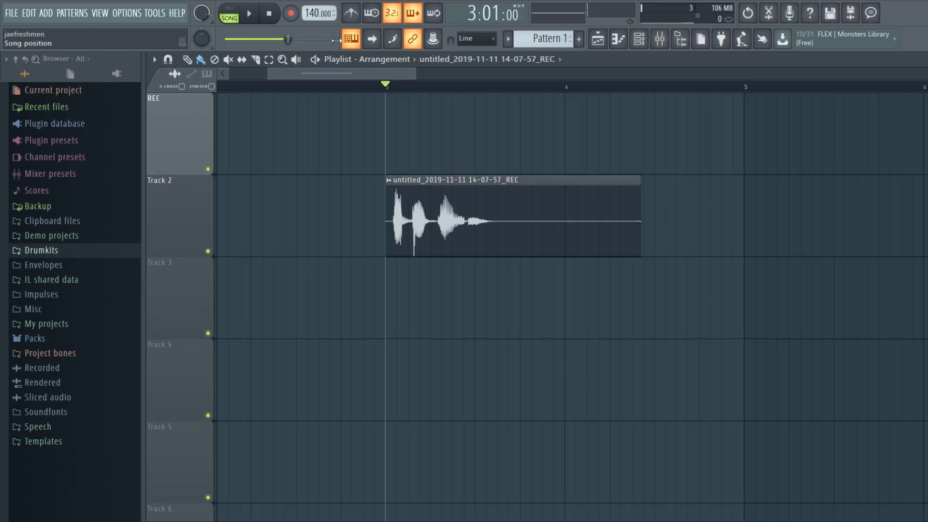
Play the clip repeatedly from bar 3 with the mixer open to check the gate's effect on Insert 12.
key(space)
key(space)
click(659, 38)
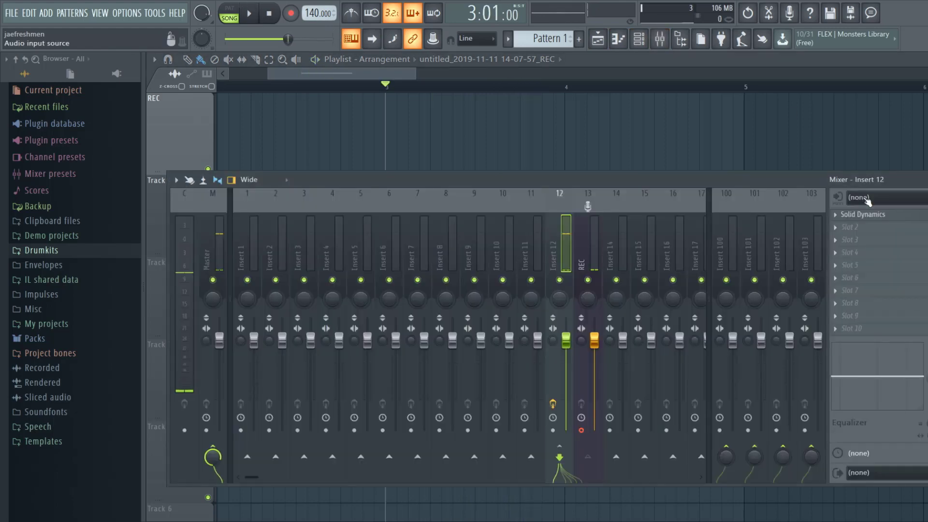
key(space)
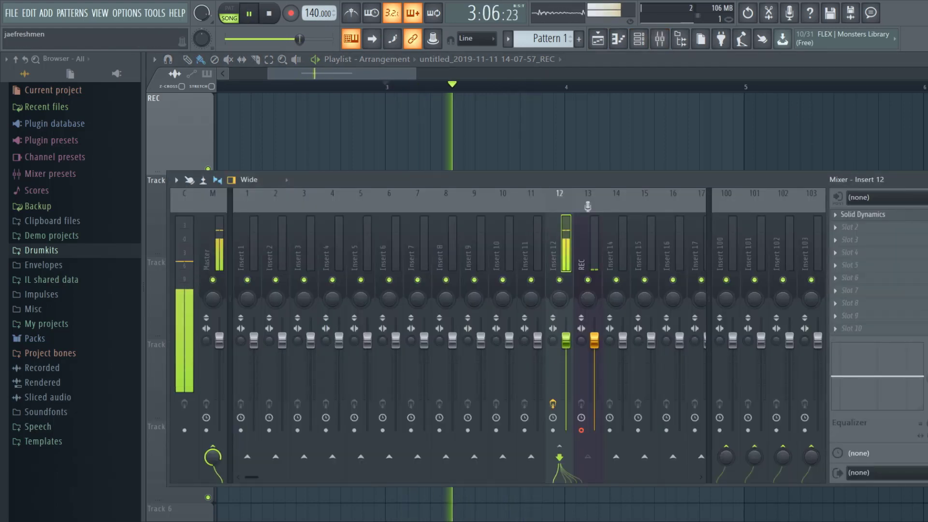
key(space)
key(space)
key(space)
key(space)
key(space)
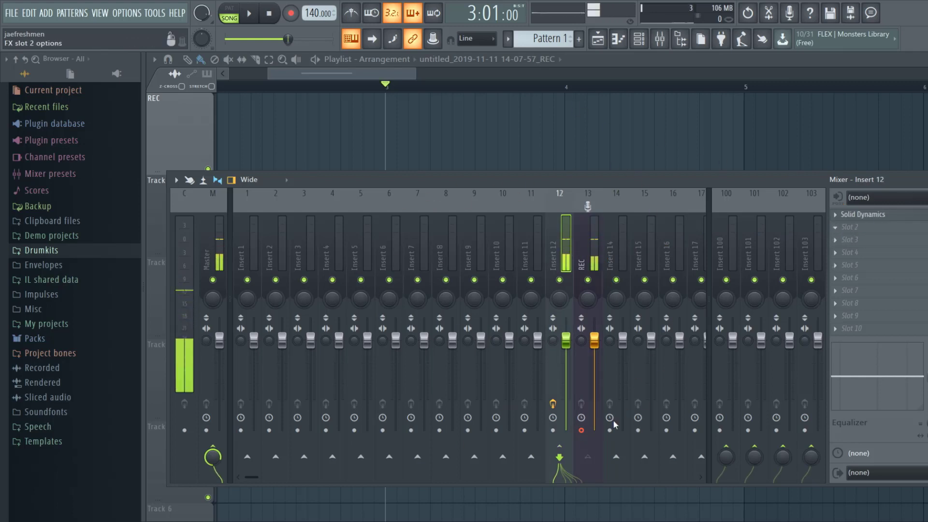
Add Fruity Limiter to Insert 12 and place it above Solid Dynamics in the effect chain.
click(860, 227)
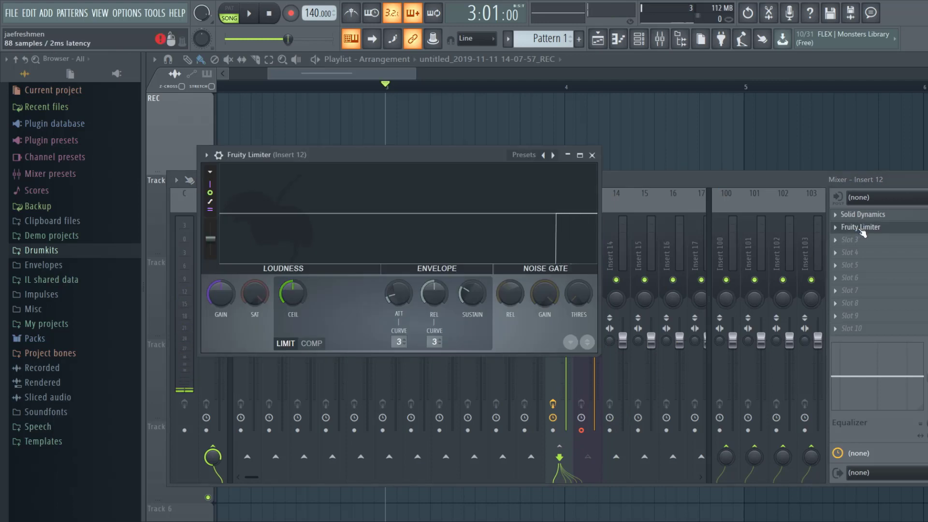
drag(863, 233, 863, 214)
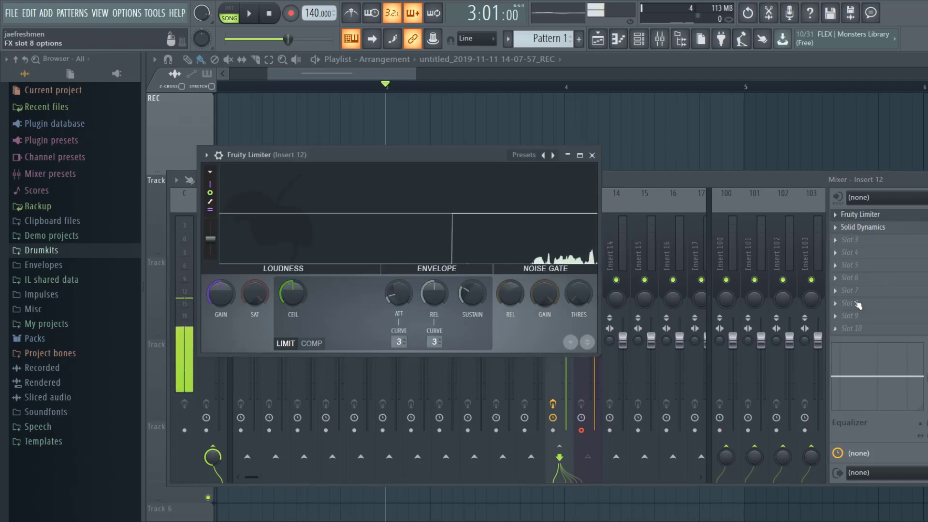
Apply the Noise gate preset to the Fruity Limiter on Insert 12.
click(554, 155)
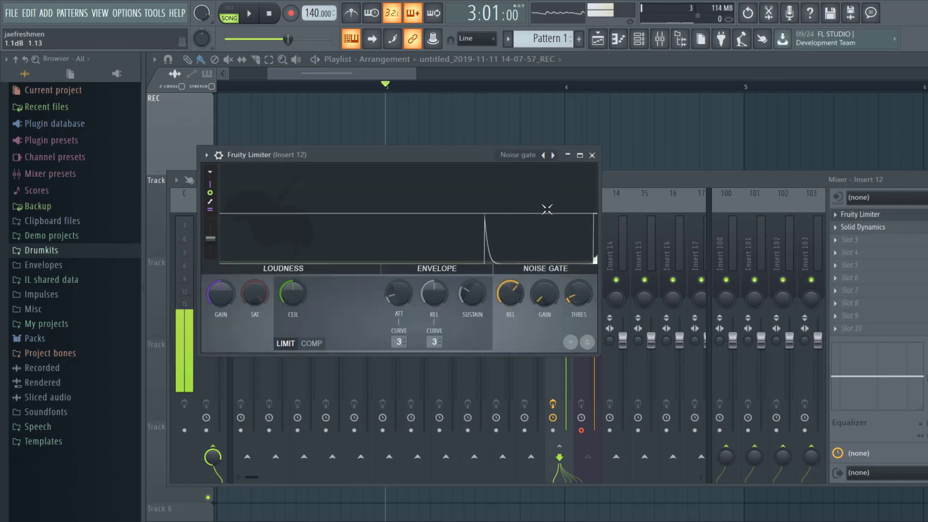
mouse_move(620, 182)
mouse_down()
mouse_move(632, 184)
mouse_move(628, 170)
mouse_move(607, 172)
mouse_up()
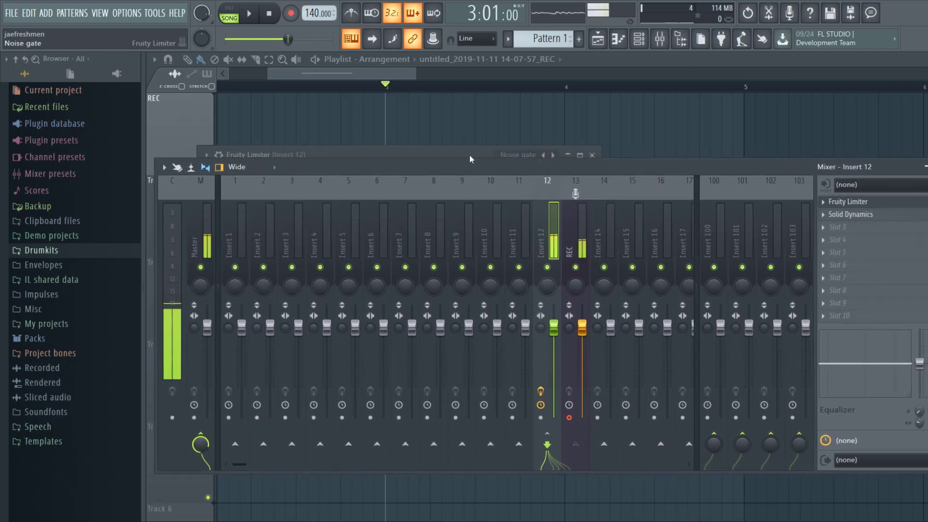
click(468, 156)
drag(468, 156, 548, 113)
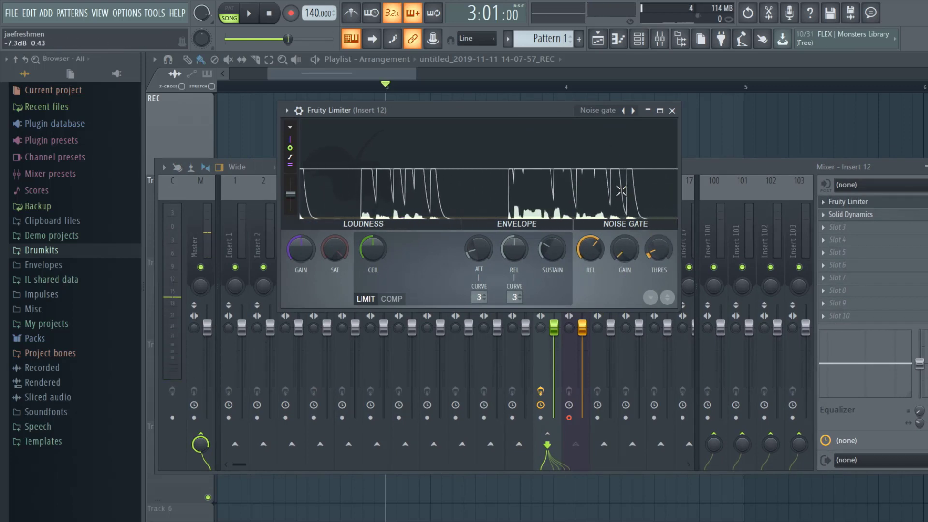
click(672, 110)
key(F9)
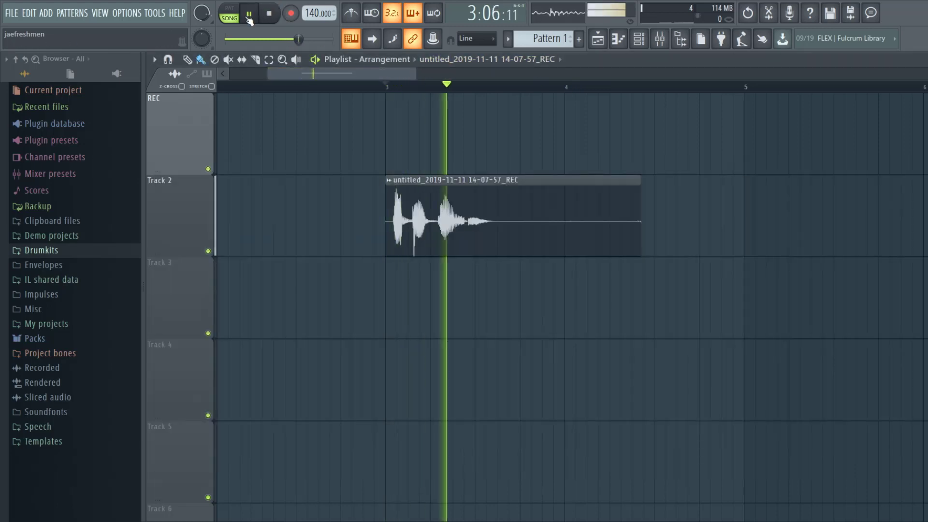
Play the clip from bar 3 to check how the noise gate affects the voice, and review Insert 12's effects.
click(265, 16)
click(263, 16)
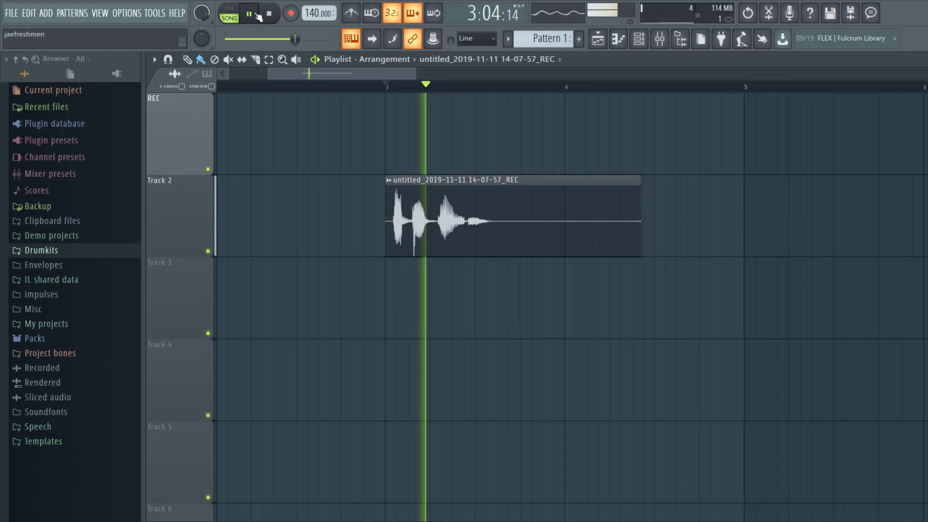
key(space)
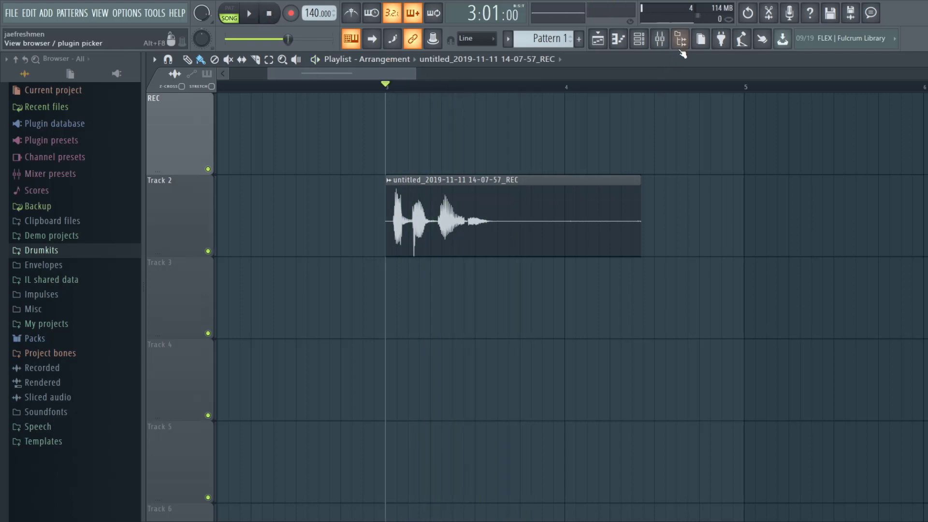
click(660, 38)
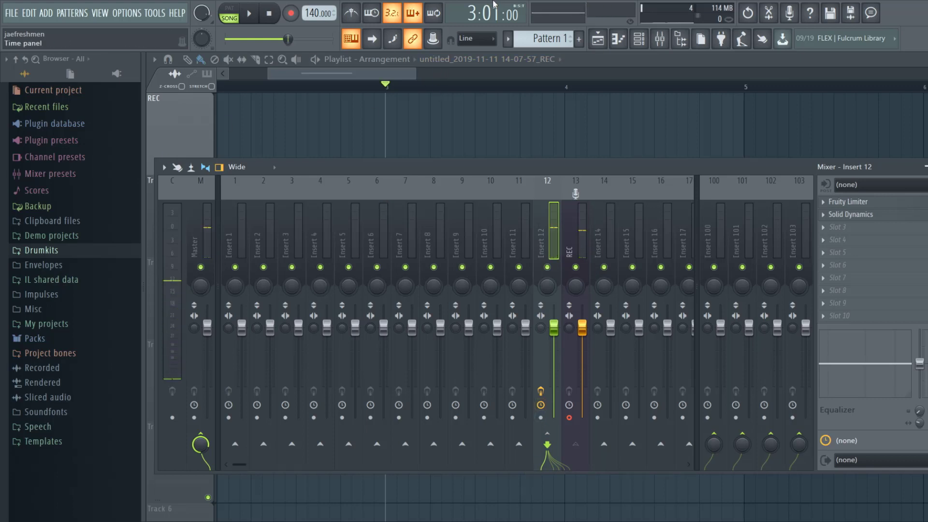
key(F9)
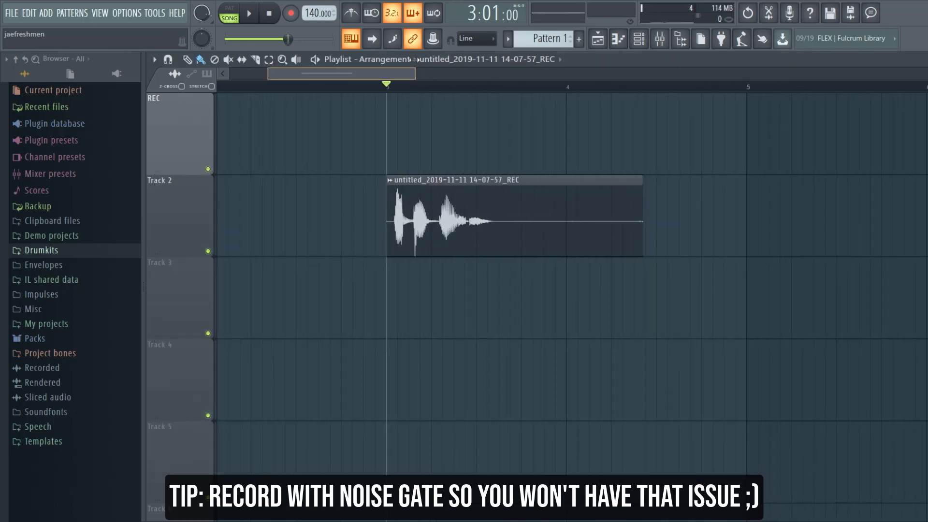
click(250, 13)
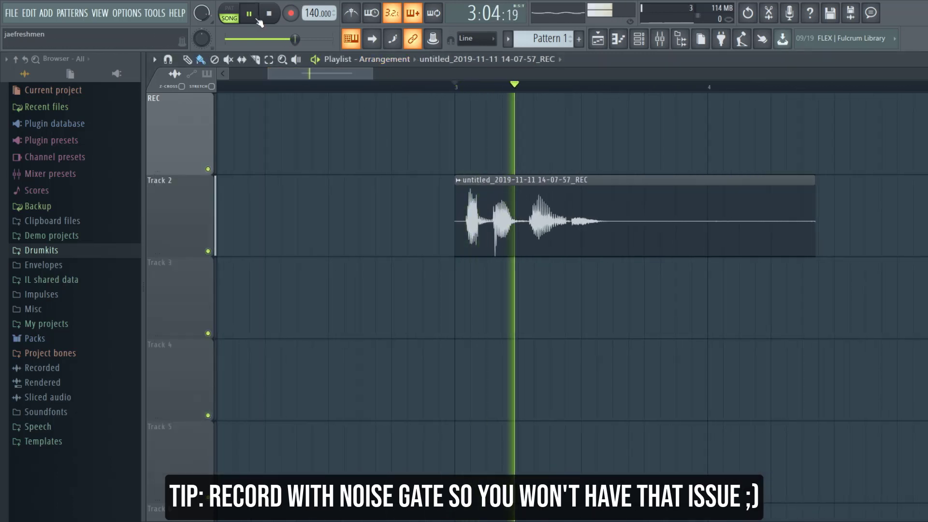
key(space)
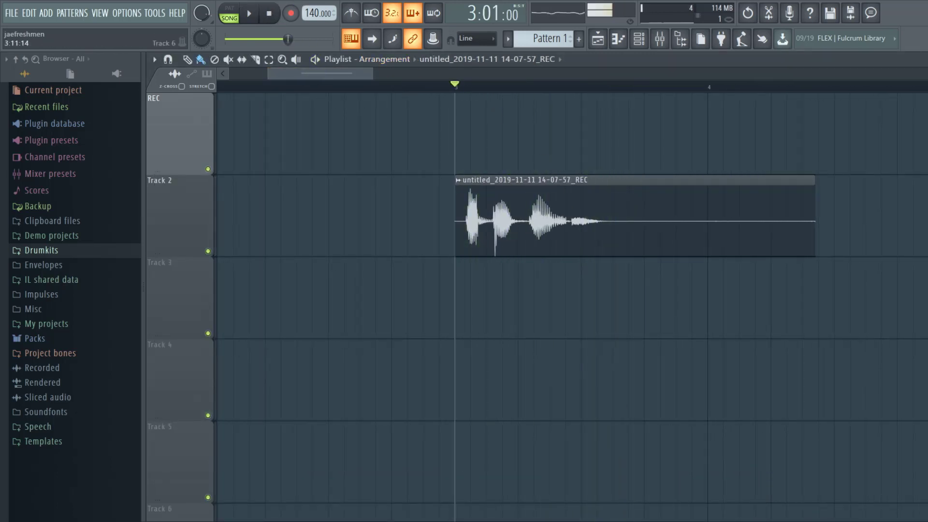
Add Fruity parametric EQ 2 to Insert 12 and roll off the low frequencies using band 1.
click(659, 38)
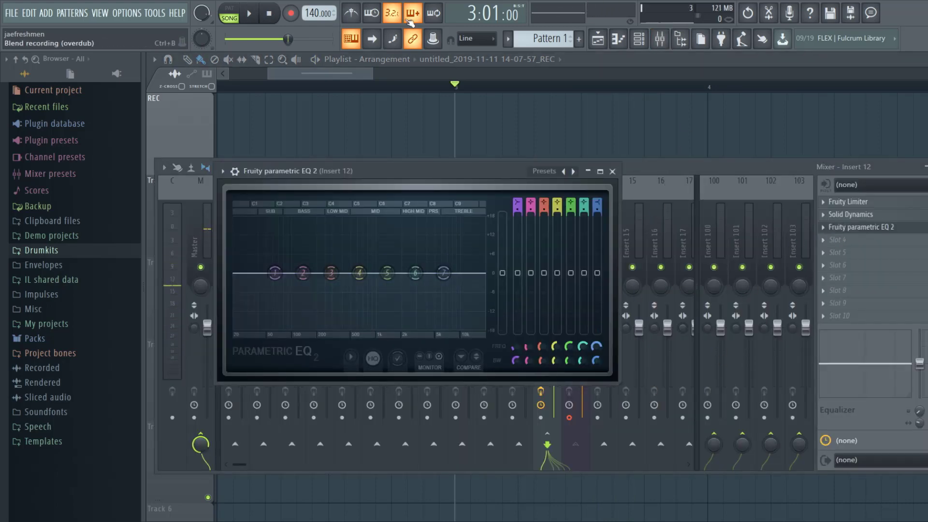
click(258, 18)
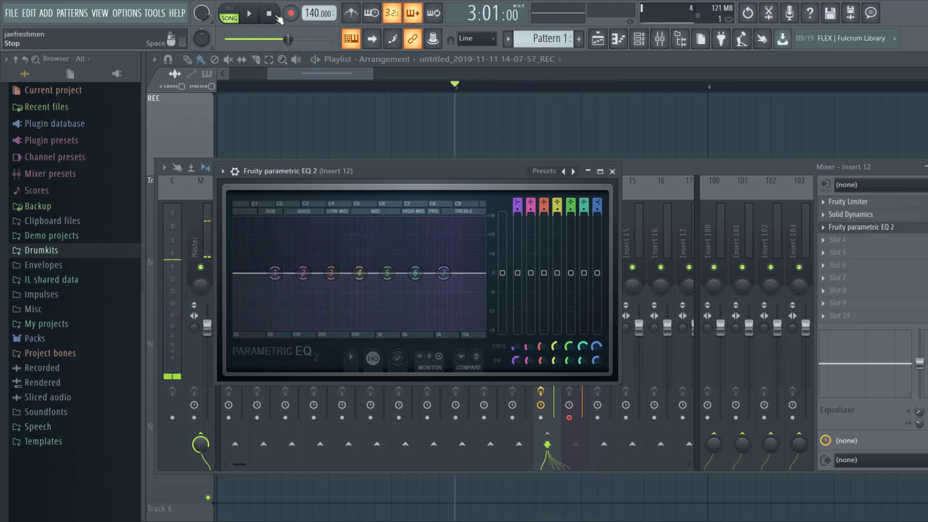
drag(274, 273, 281, 328)
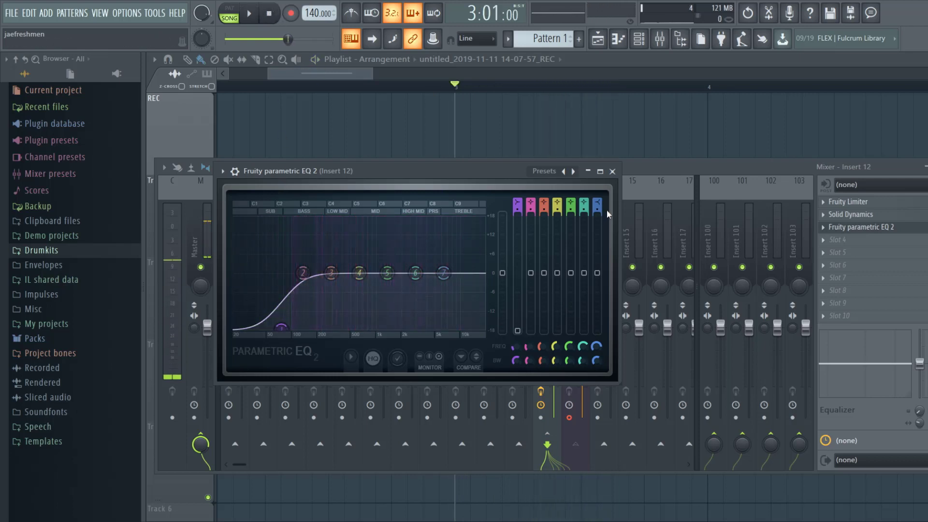
click(612, 171)
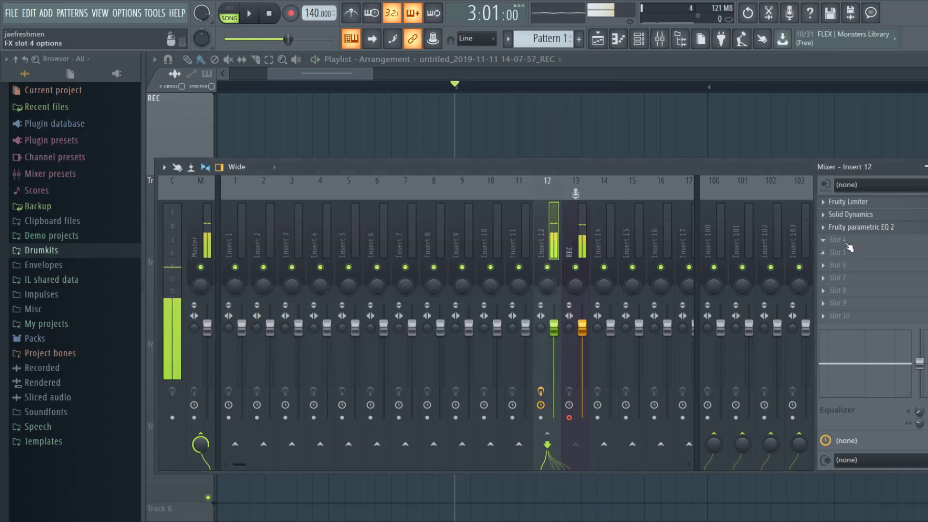
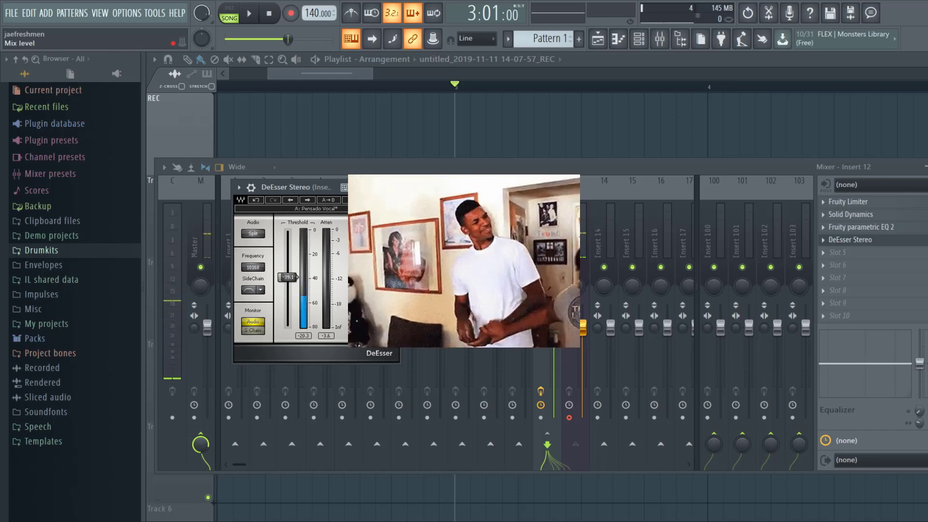
Play the clip repeatedly from bar 3 to hear the effect of DeEsser Stereo on Insert 12.
key(space)
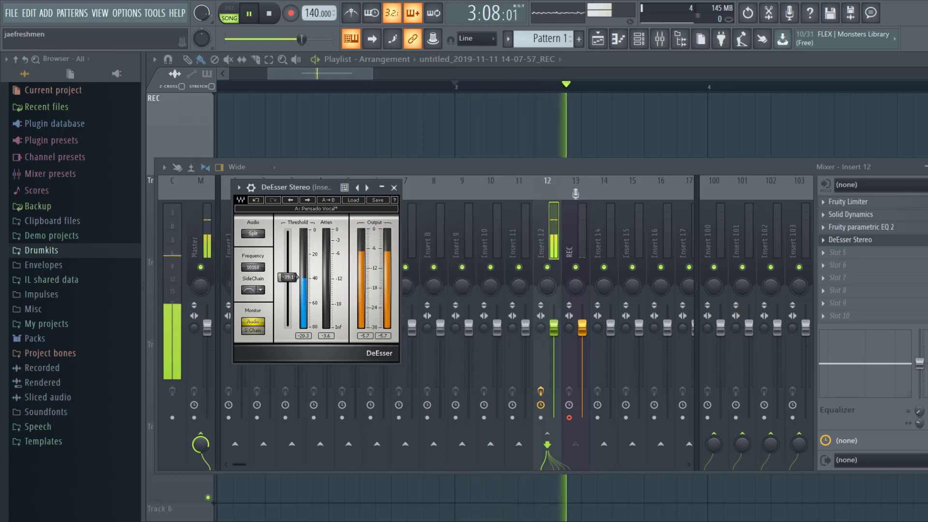
key(space)
key(Escape)
key(space)
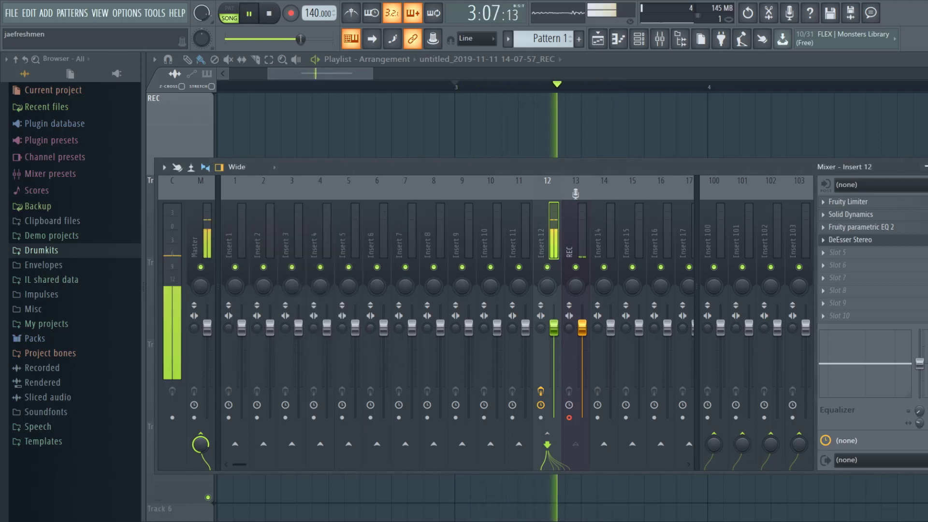
key(space)
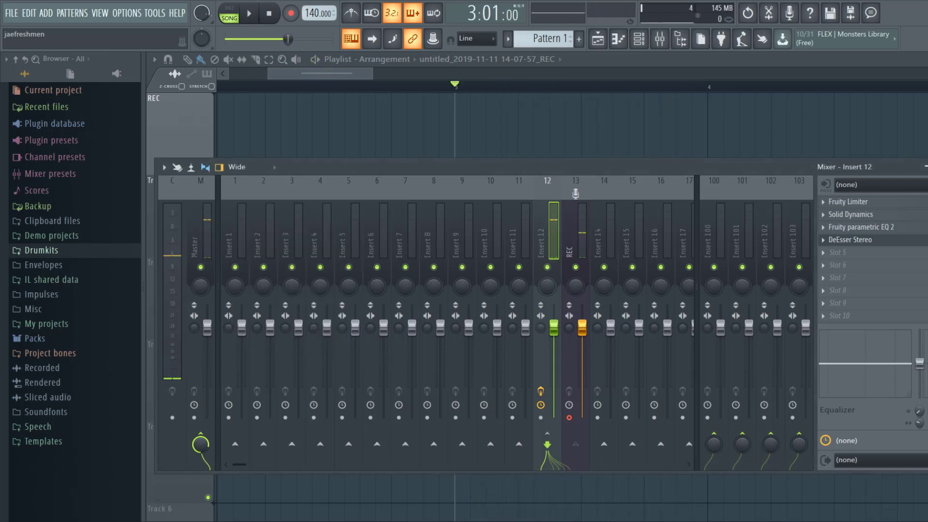
key(space)
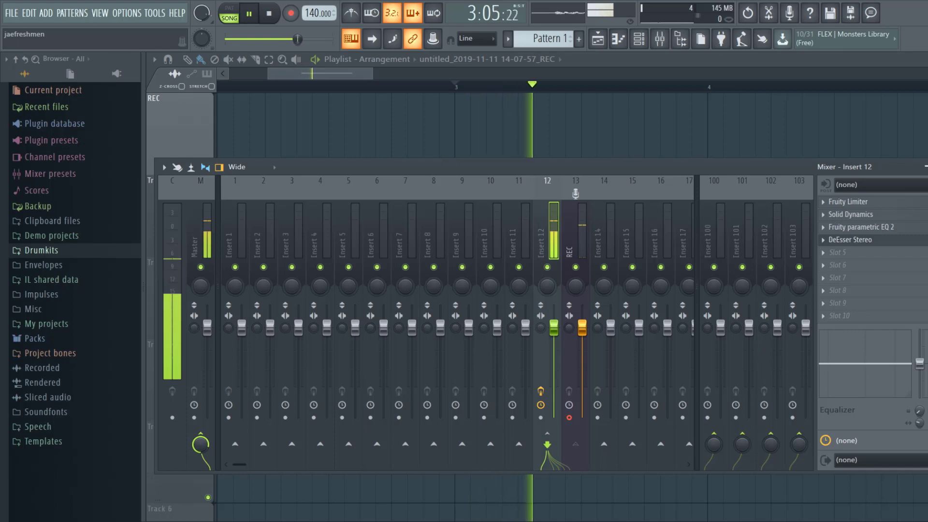
key(space)
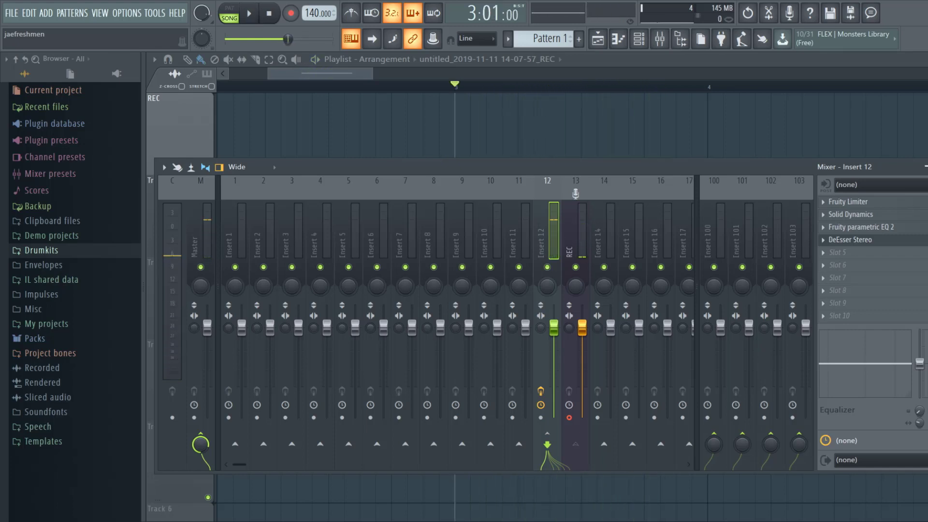
key(space)
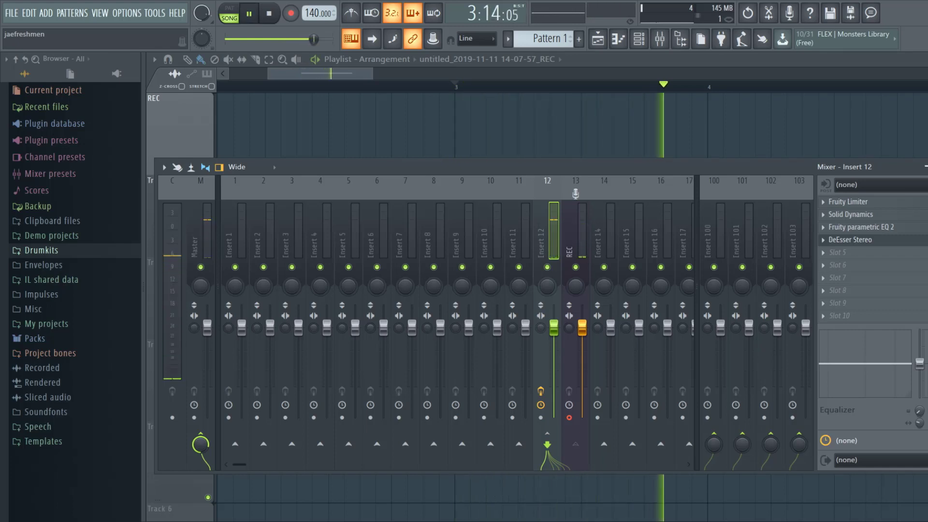
key(space)
key(space)
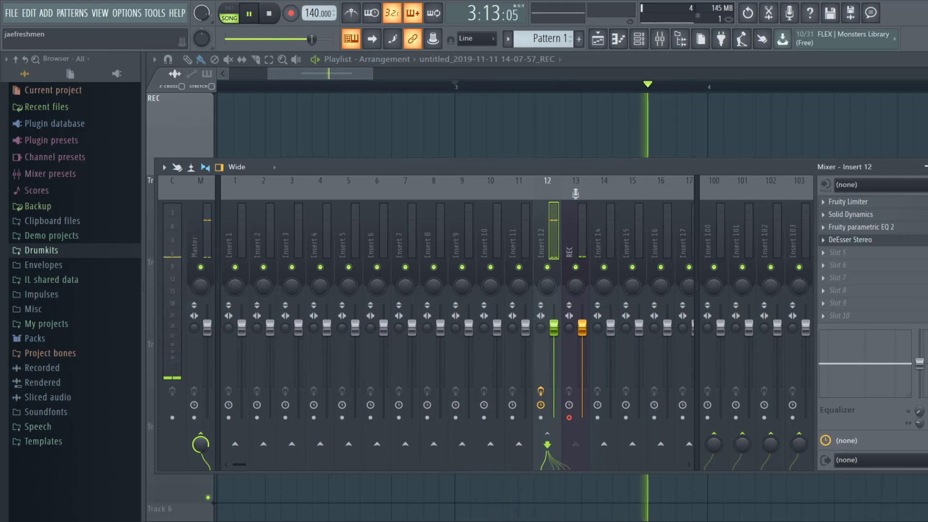
key(space)
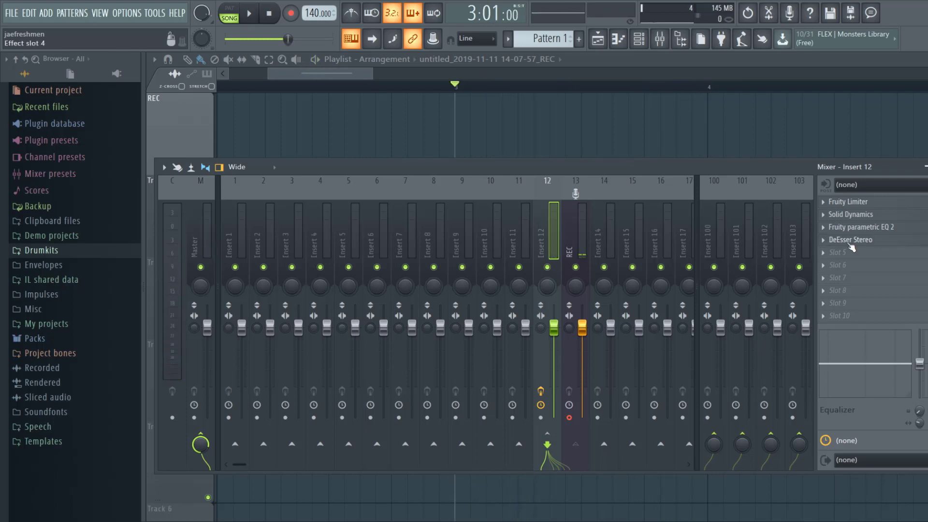
Set the DeEsser Stereo threshold on Insert 12 to -42.4 dB with its Audio mode on Split.
click(851, 242)
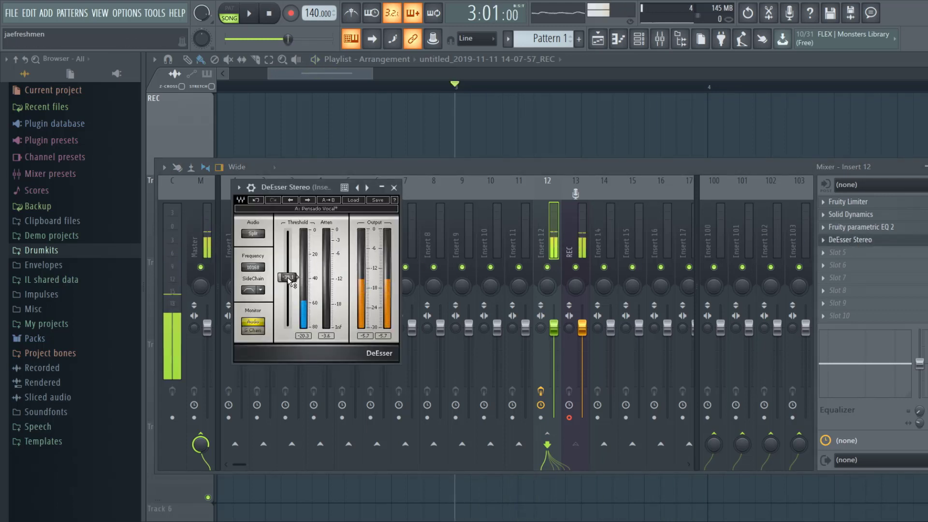
drag(288, 277, 288, 282)
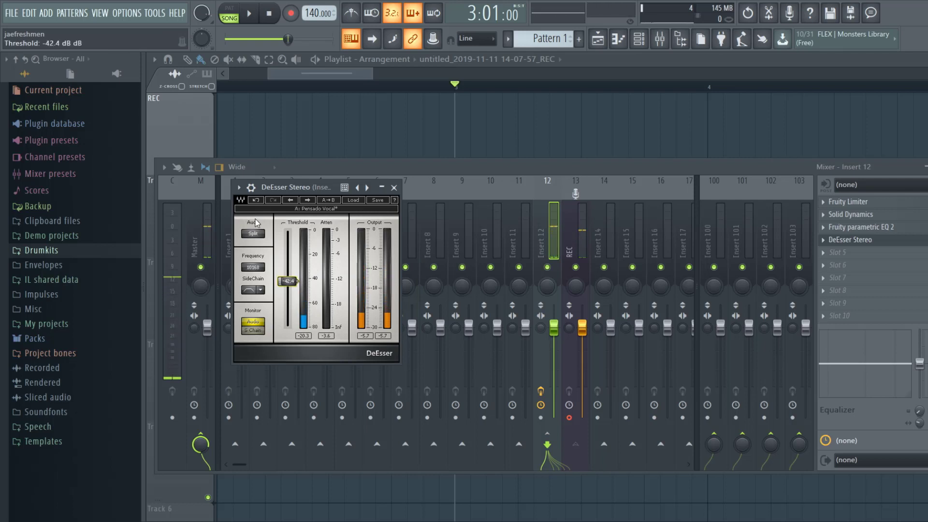
click(253, 234)
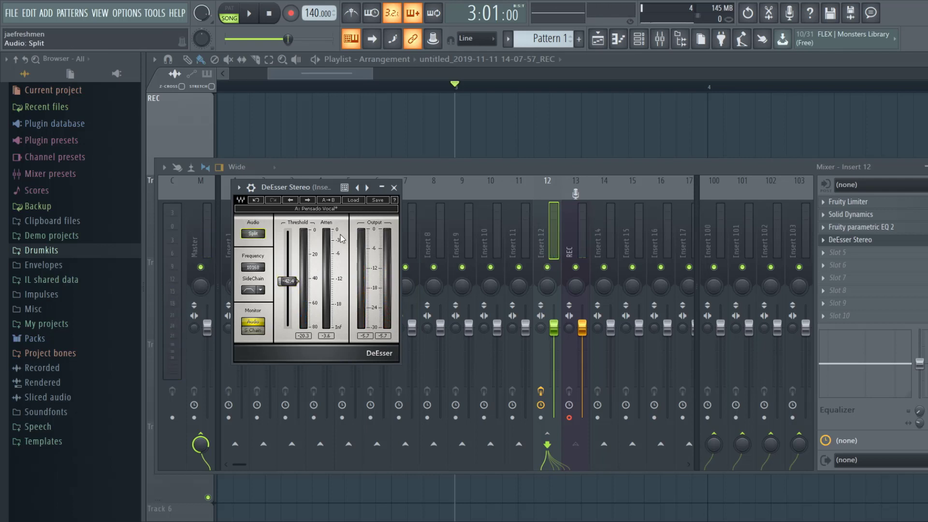
Replay the clip from bar 3 several times to judge the lowered de-esser threshold, closing the DeEsser window.
key(space)
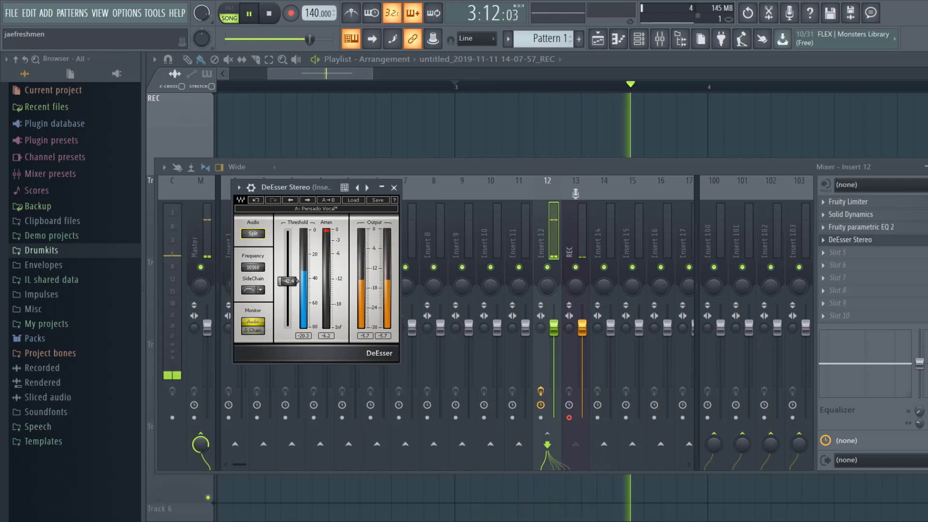
key(Escape)
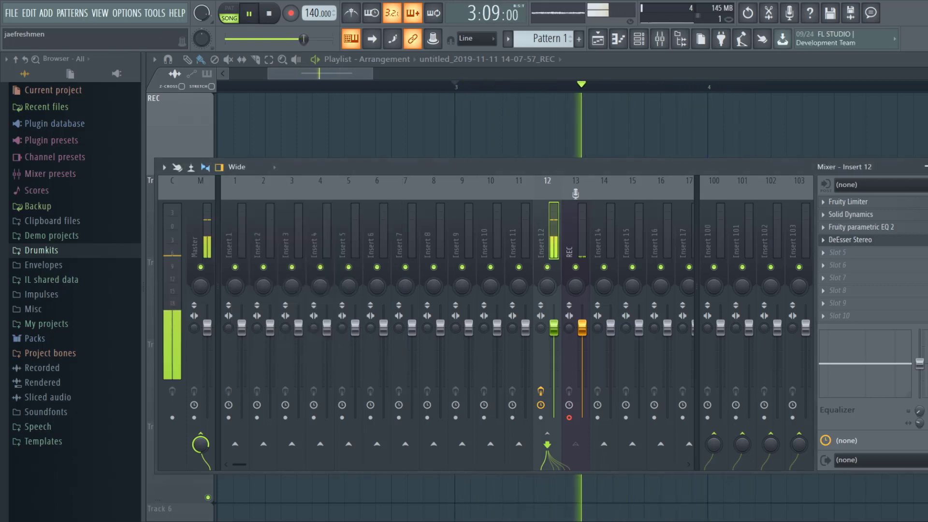
key(space)
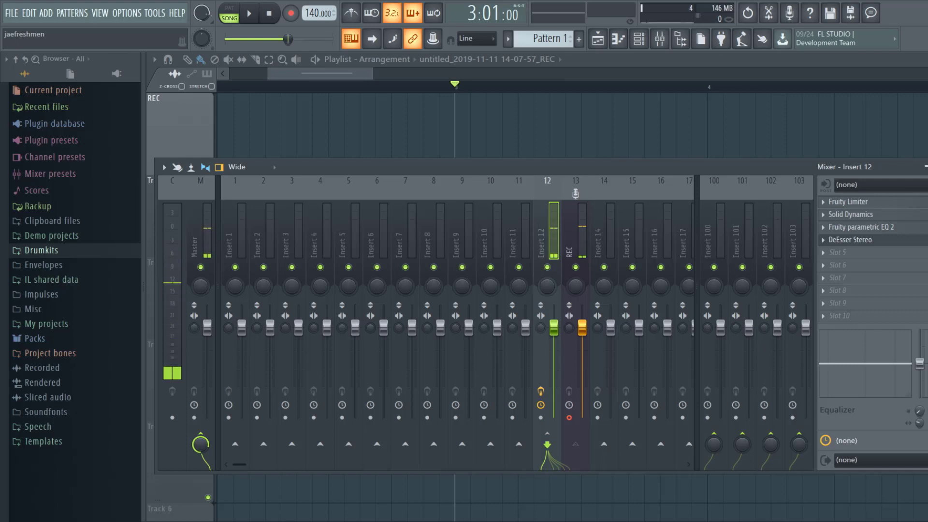
key(space)
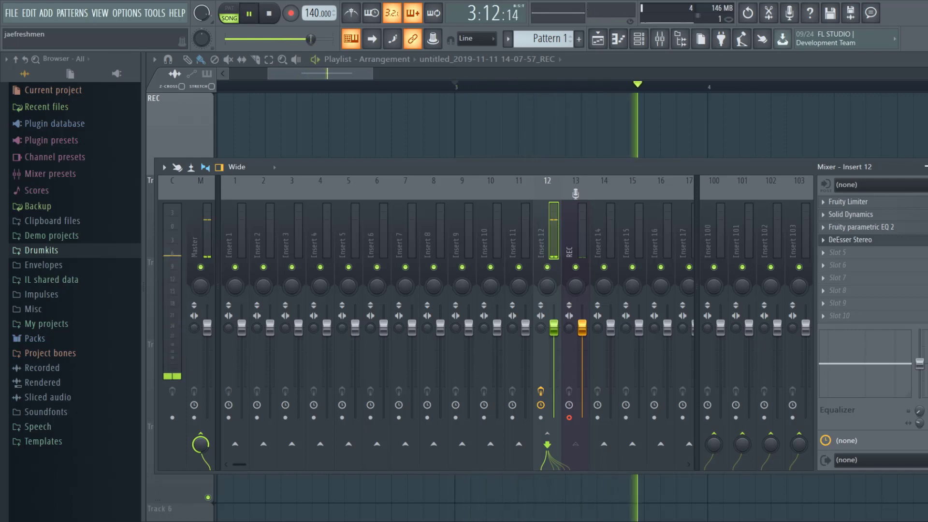
key(space)
key(space)
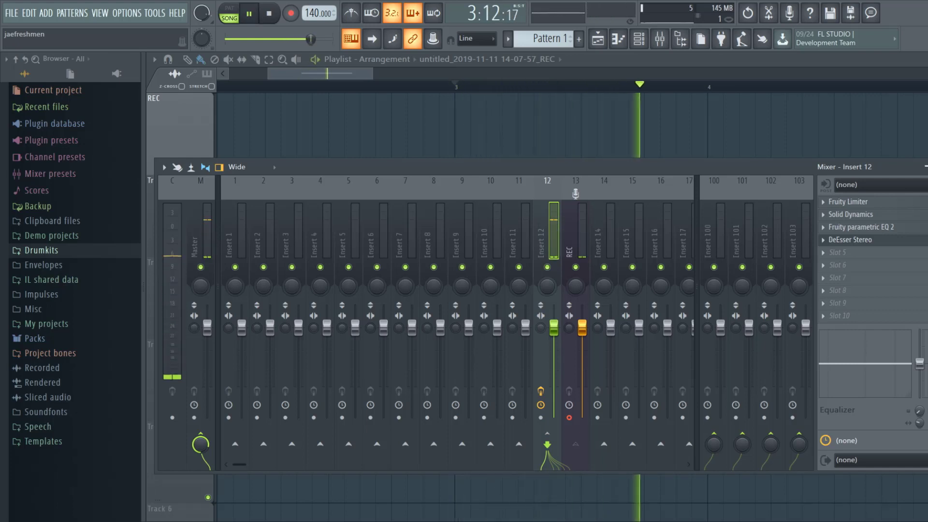
key(space)
key(space)
key(space)
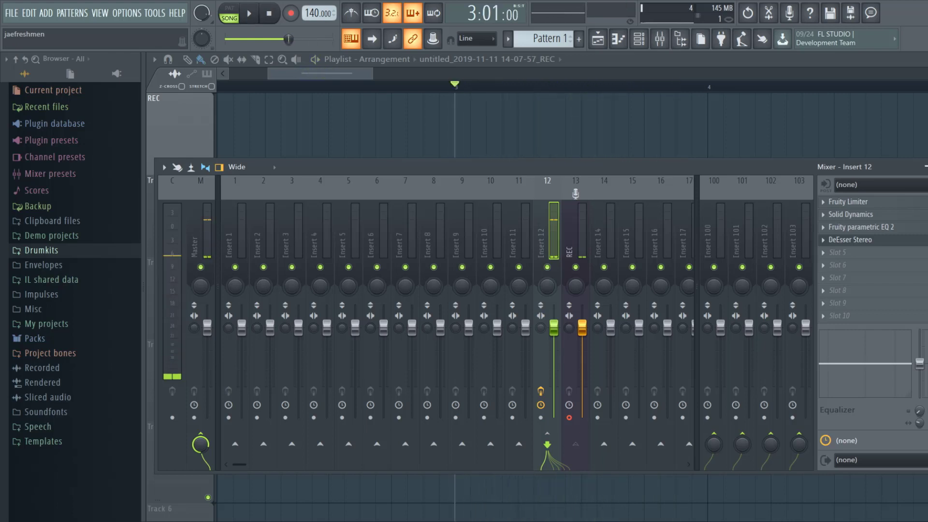
key(space)
key(space)
key(space)
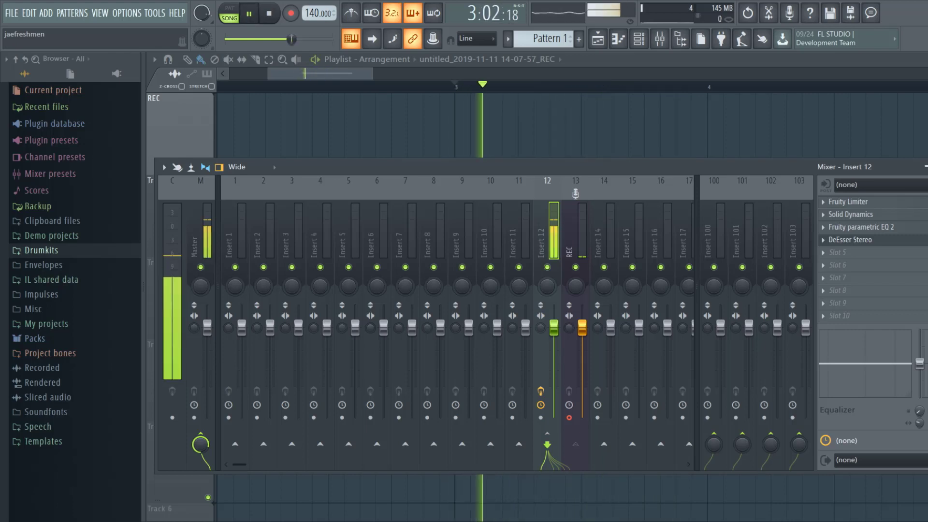
key(space)
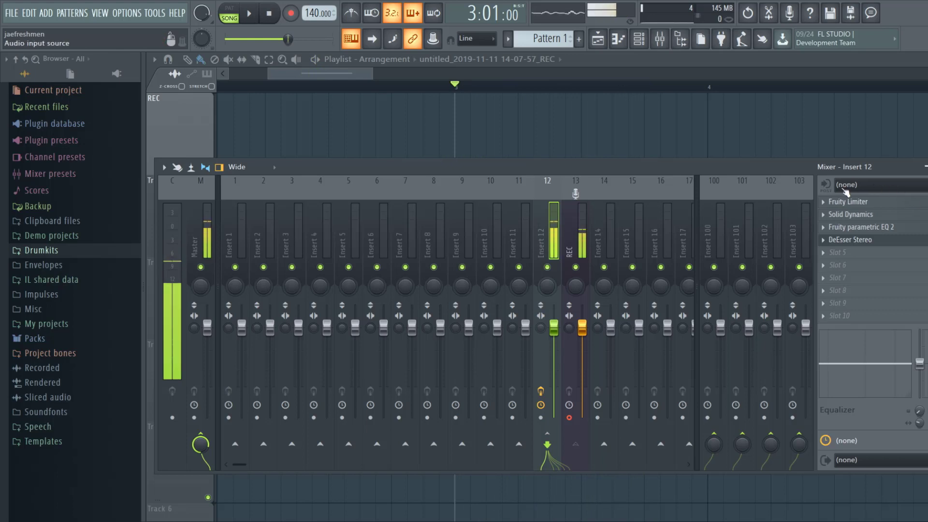
Place DeEsser Stereo first in Insert 12's effect chain, above Fruity Limiter, and play the clip to check it.
drag(869, 240, 876, 206)
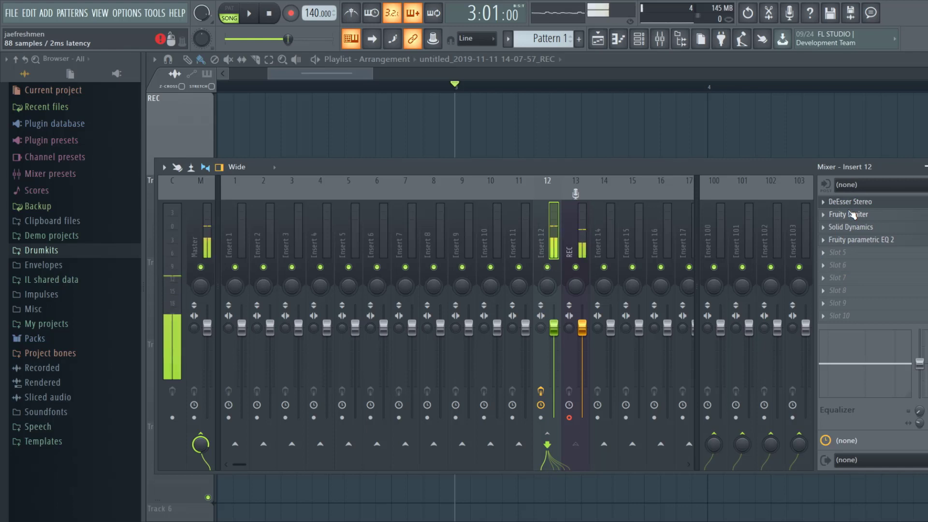
click(249, 13)
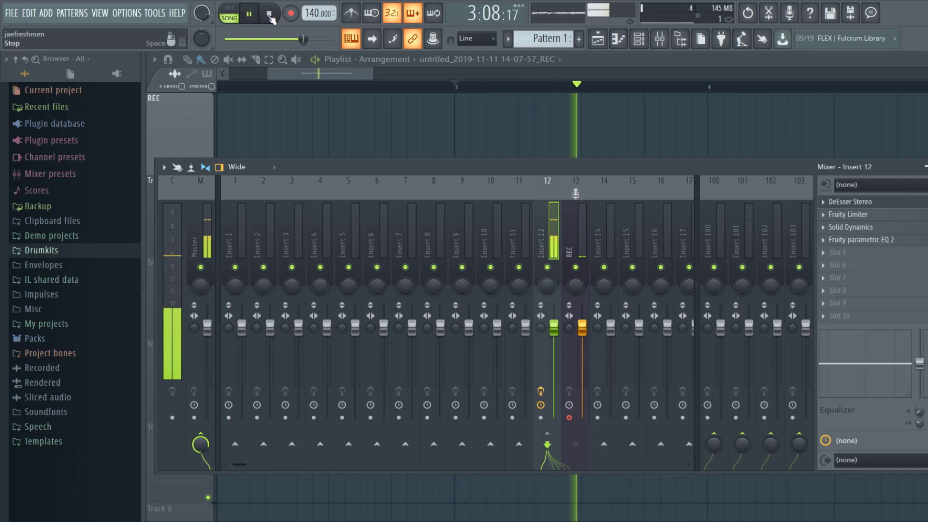
click(269, 13)
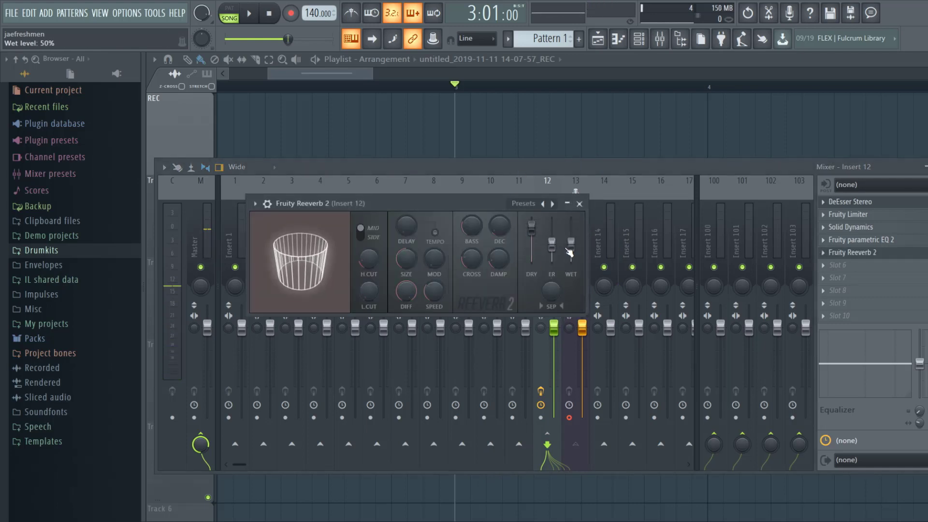
Add Fruity Reeverb 2 to Insert 12 with wet near maximum, dry near minimum and a decay time of 3.2 sec.
drag(570, 244, 570, 219)
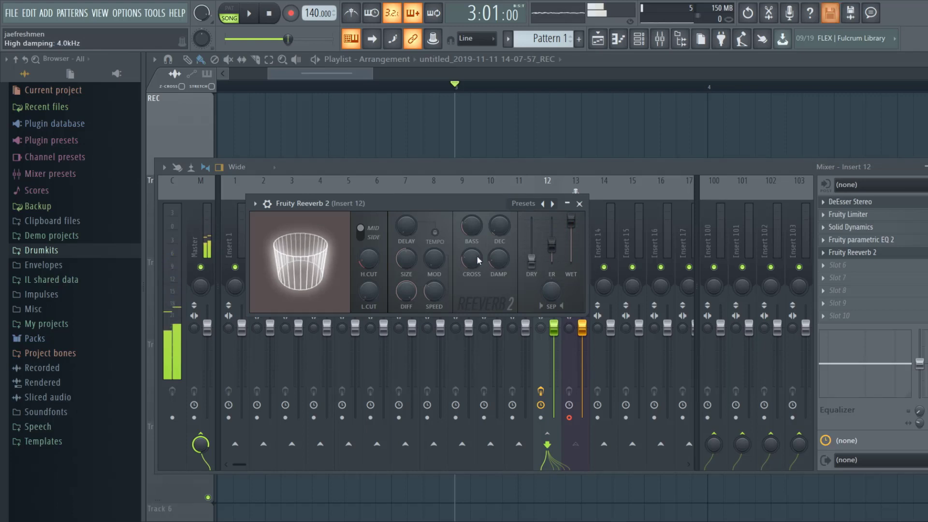
mouse_move(372, 298)
mouse_down()
mouse_move(372, 280)
mouse_move(368, 294)
mouse_up()
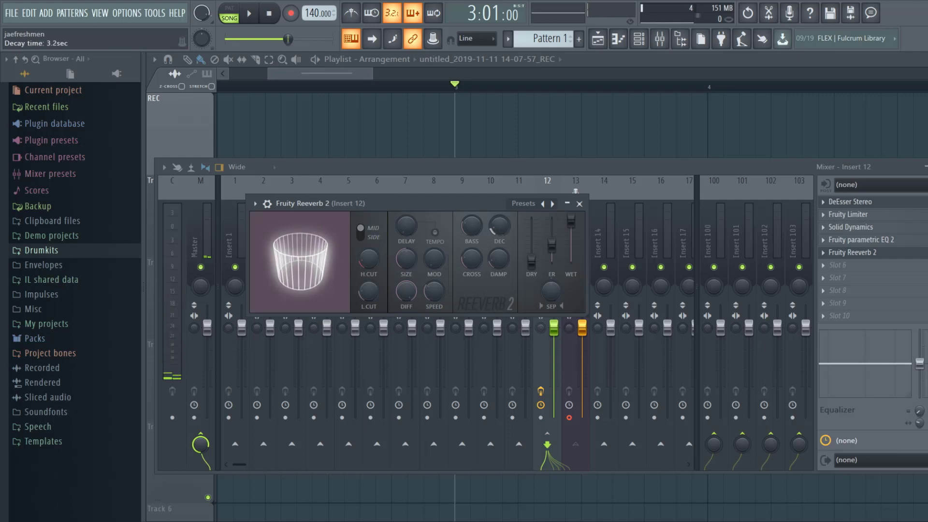
click(579, 203)
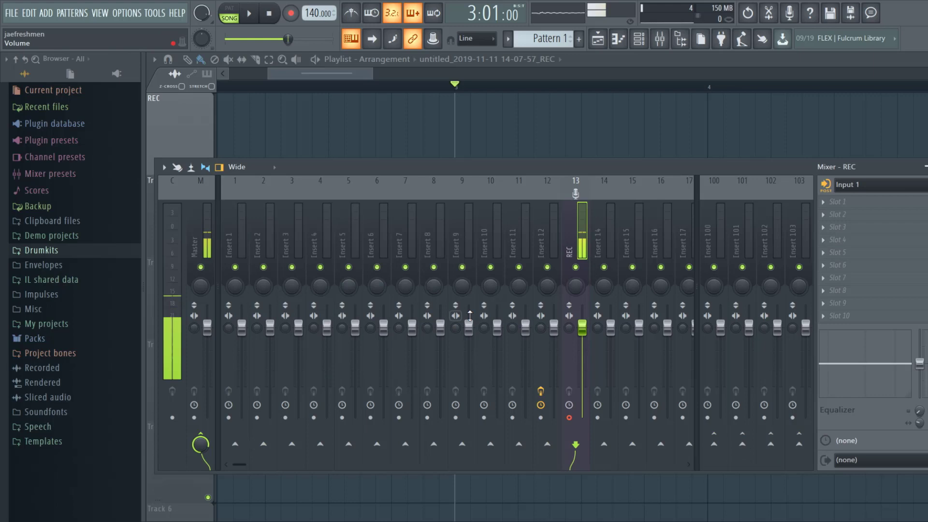
Review Fruity Reeverb 2's settings on Insert 12 and play the clip from bar 3 to hear the reverb.
click(558, 236)
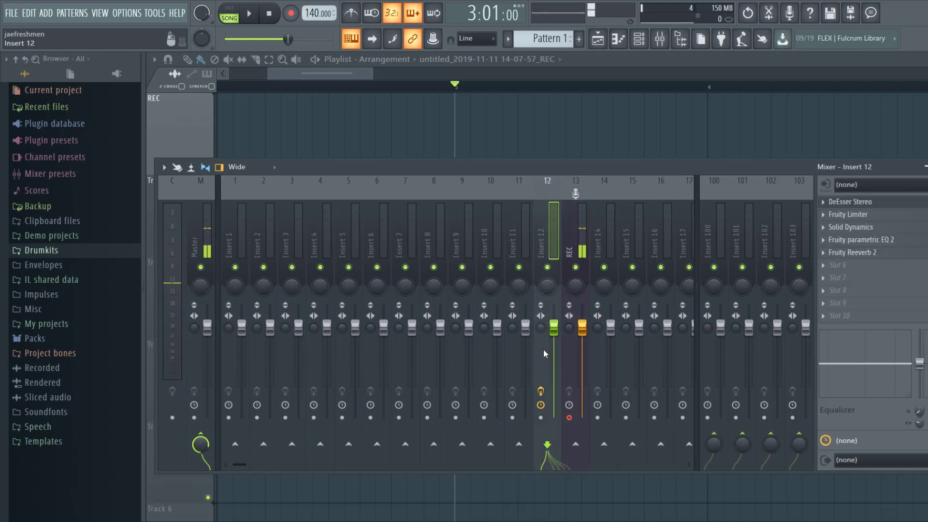
click(853, 259)
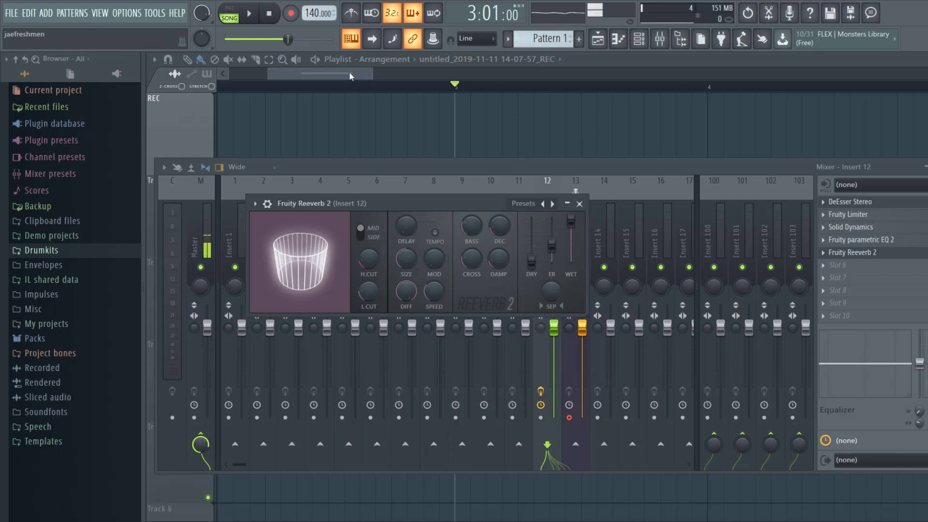
drag(351, 73, 367, 72)
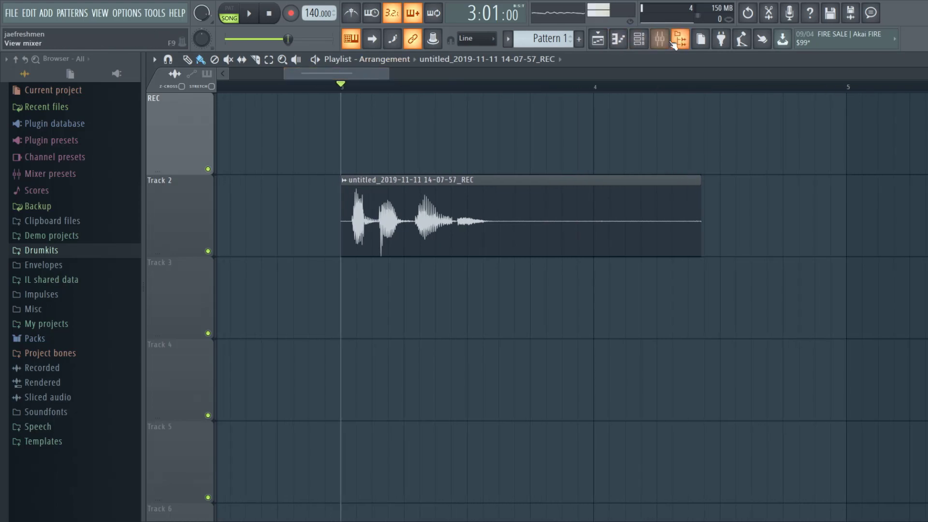
click(659, 38)
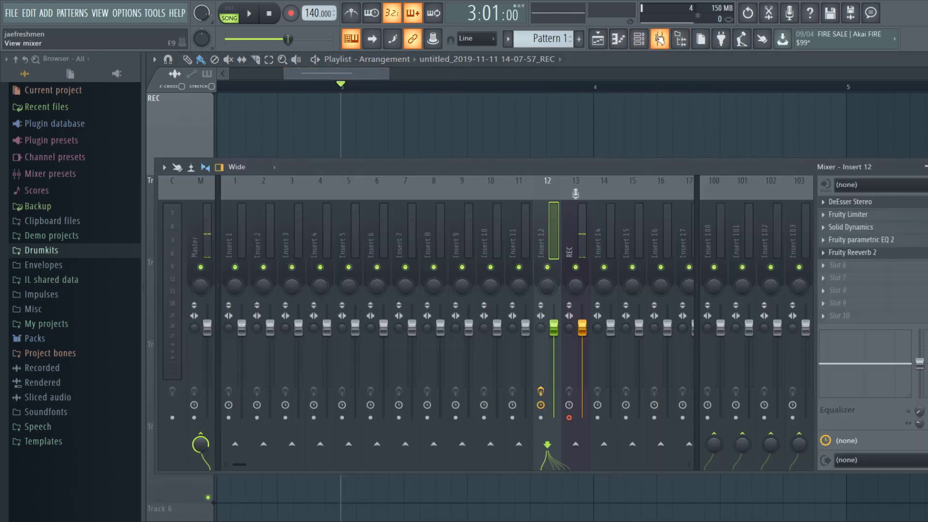
click(255, 17)
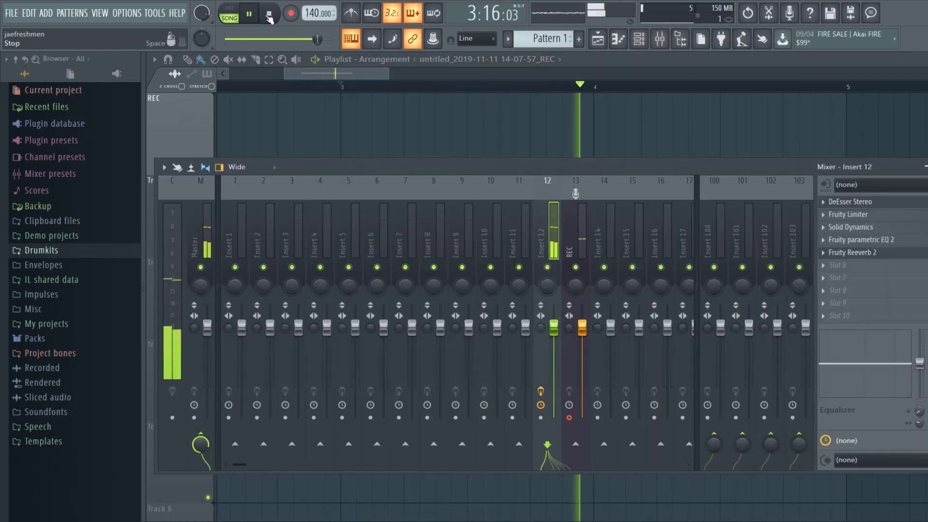
Stop playback, select the clip's opening word from bar 3 and consolidate that range to audio, then clear the selection.
click(269, 18)
click(352, 94)
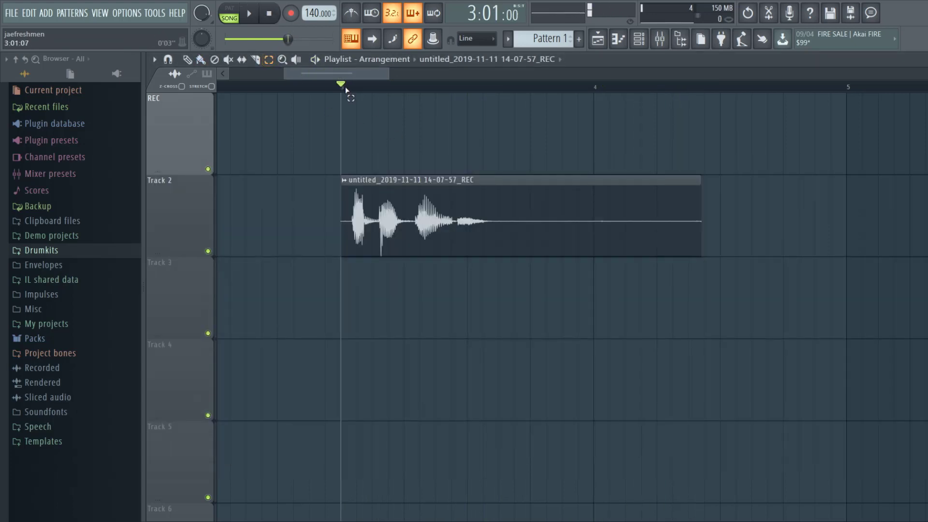
drag(344, 88, 356, 99)
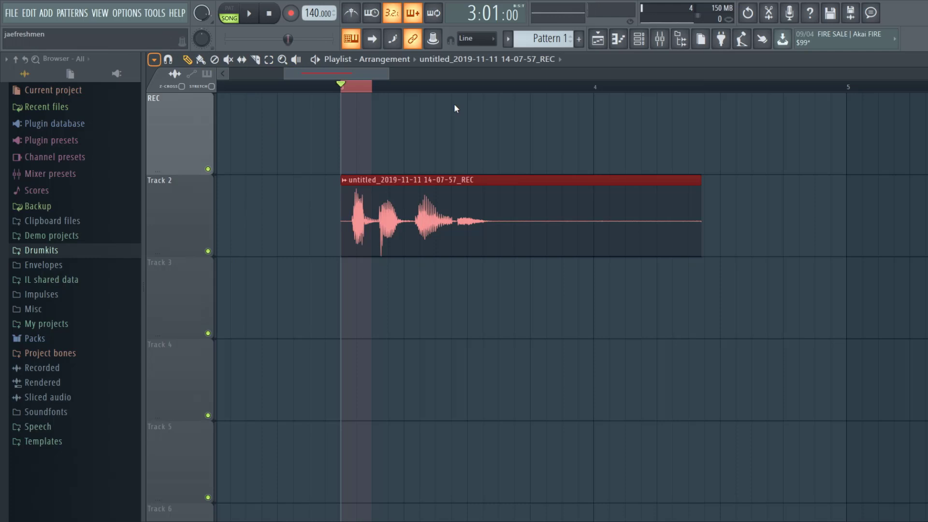
key(ctrl+alt+c)
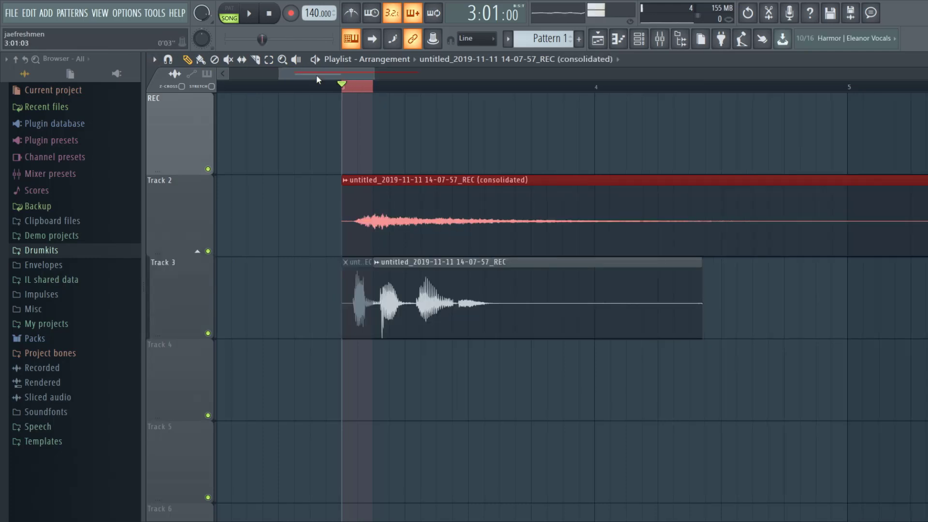
click(375, 94)
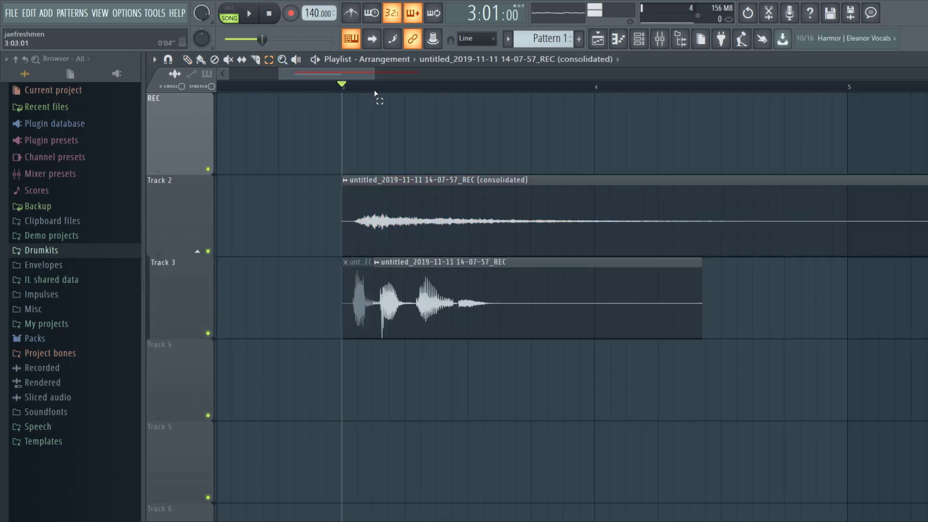
Reverse the consolidated reverb clip in its channel settings.
drag(373, 72, 474, 72)
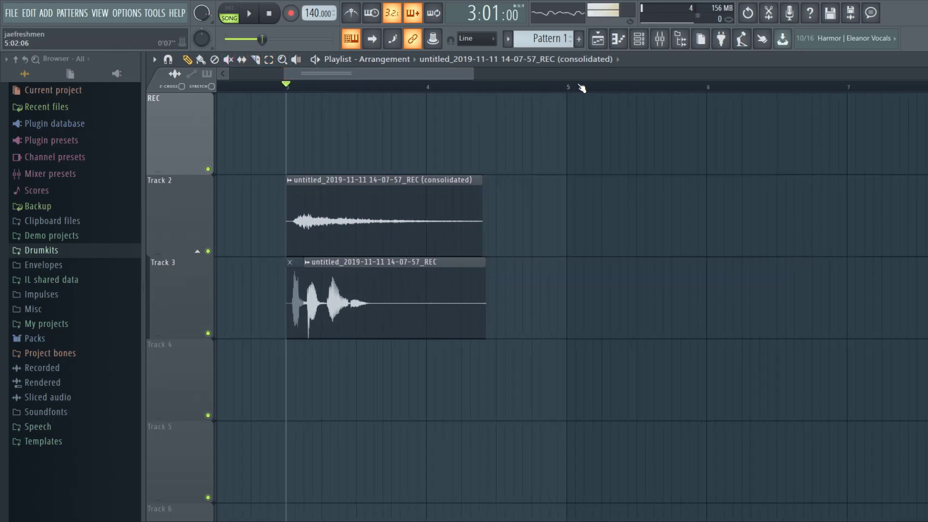
click(639, 38)
click(393, 361)
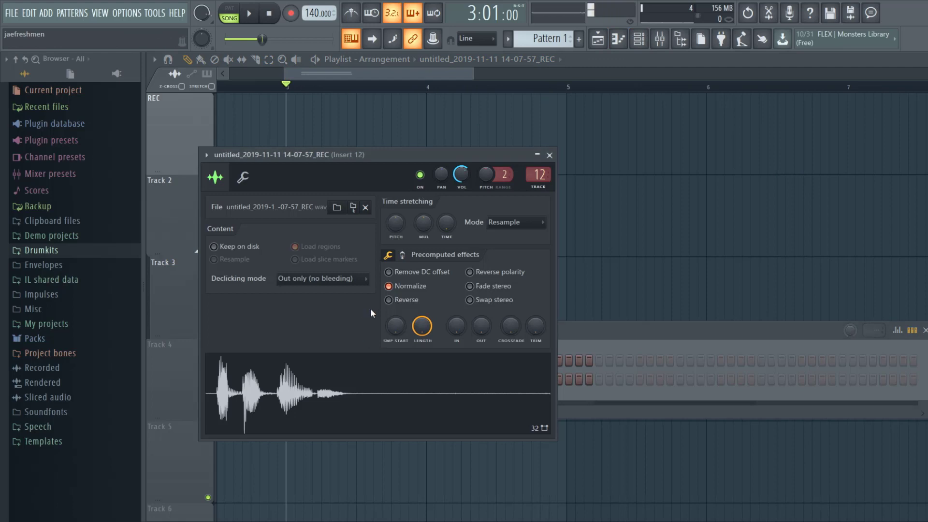
click(574, 331)
click(391, 379)
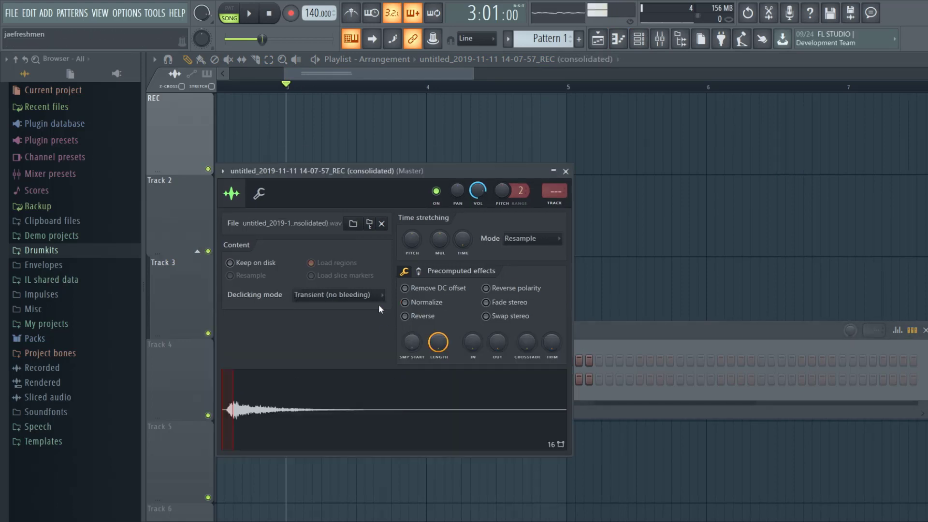
click(405, 316)
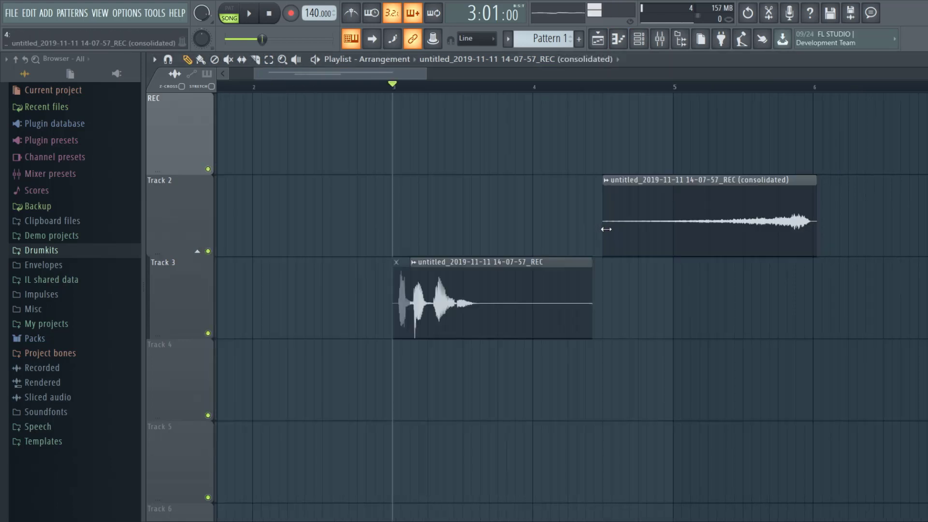
Move the reversed clip on Track 2 so its swell peaks just after bar 3, and trim the silence off its end.
drag(695, 228, 313, 206)
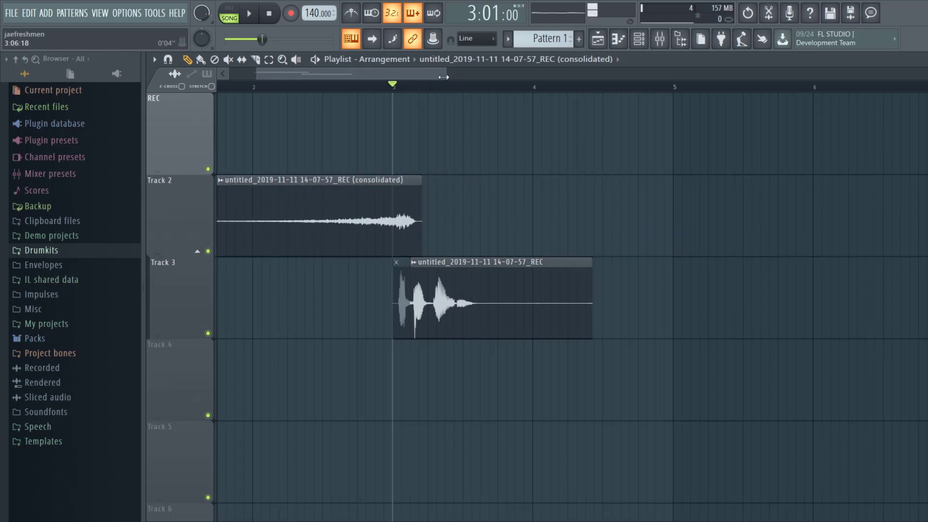
drag(443, 77, 327, 86)
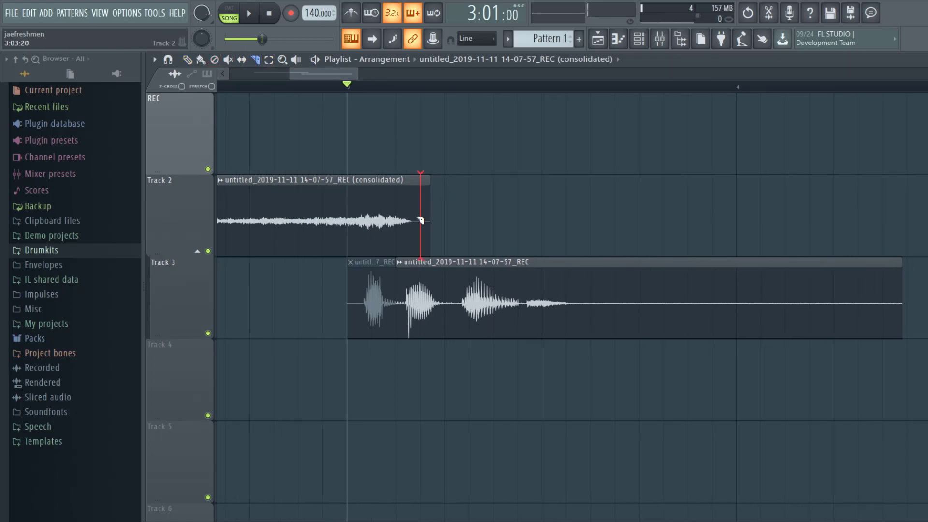
drag(414, 224, 417, 224)
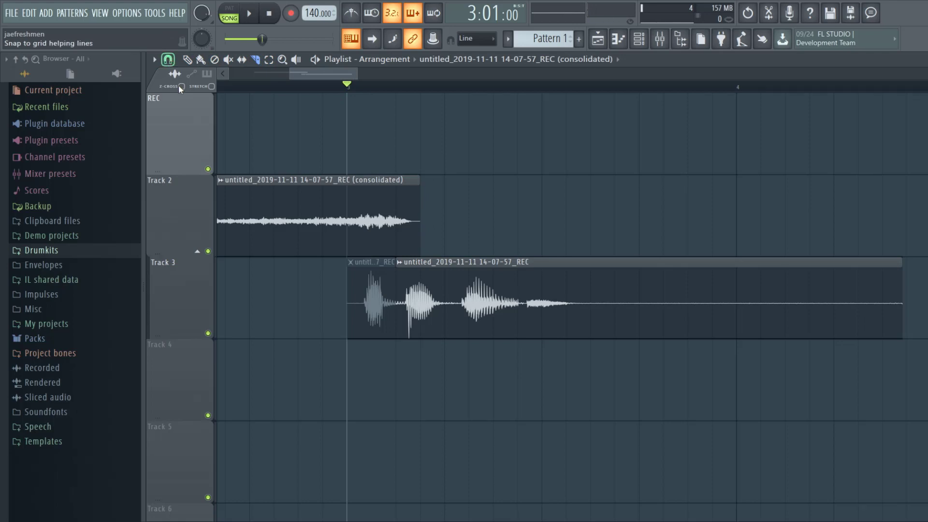
drag(416, 234, 413, 233)
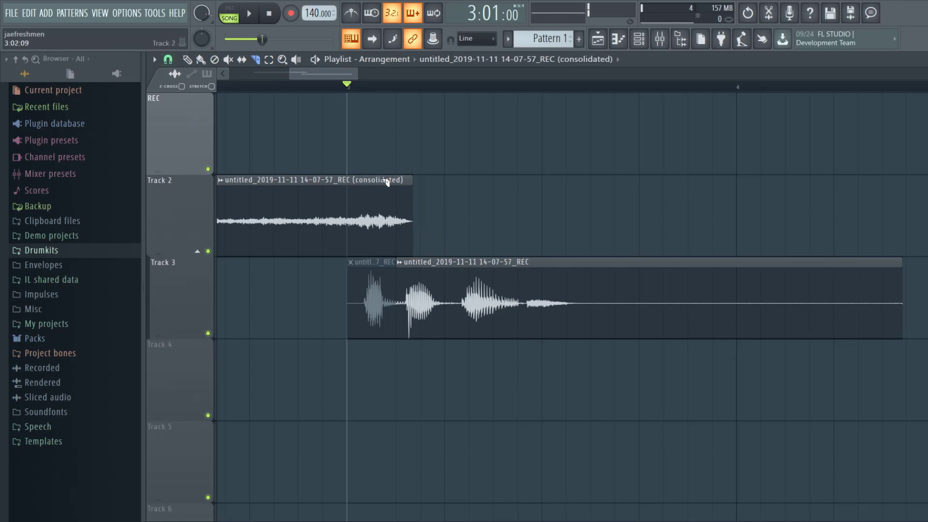
drag(314, 73, 294, 73)
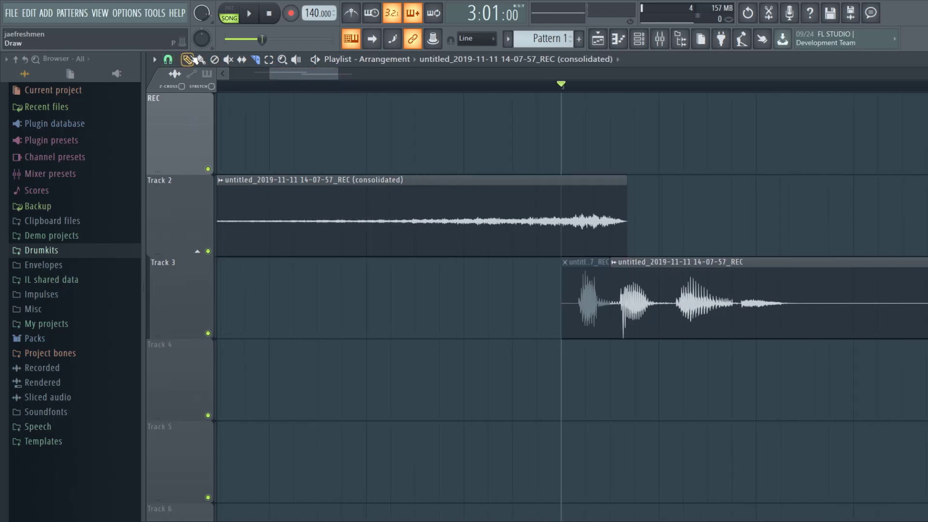
mouse_move(583, 222)
mouse_down()
mouse_move(599, 234)
mouse_move(578, 229)
mouse_move(598, 234)
mouse_move(588, 227)
mouse_up()
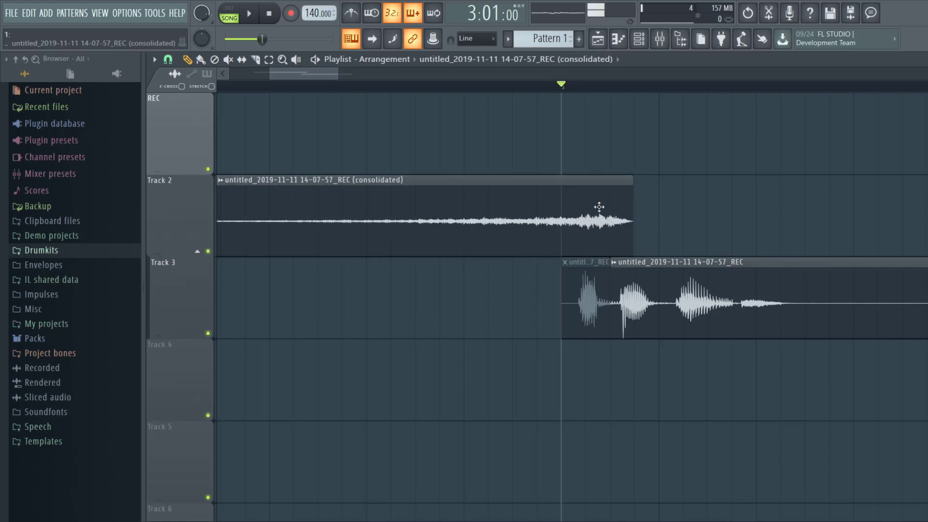
Set the consolidated clip's declicking mode to Crossfade (bleeding) and shift its end slightly earlier on Track 2.
click(639, 39)
click(389, 379)
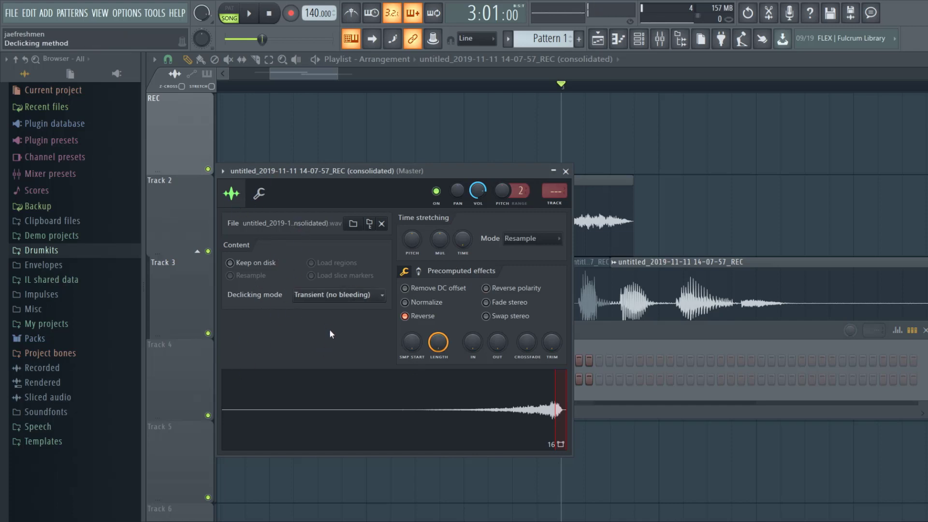
scroll(338, 295, down, 2)
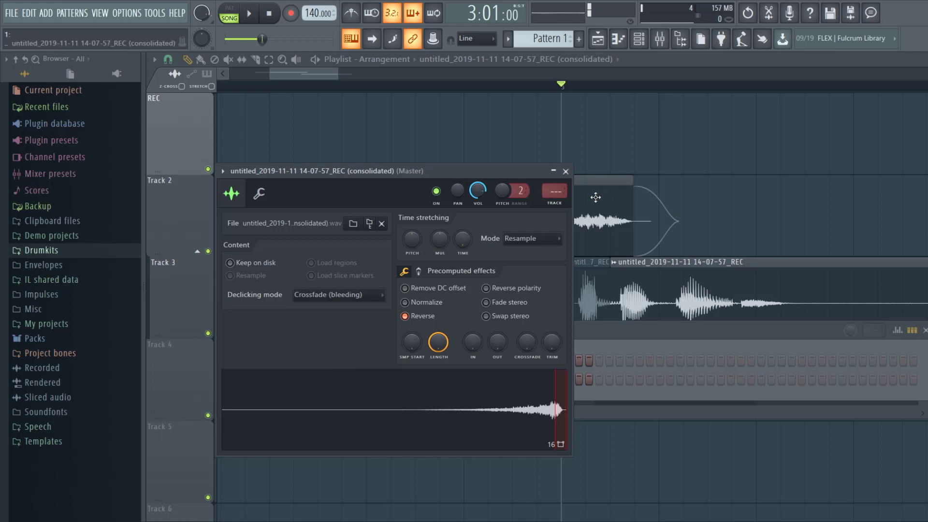
click(565, 171)
drag(632, 184, 566, 182)
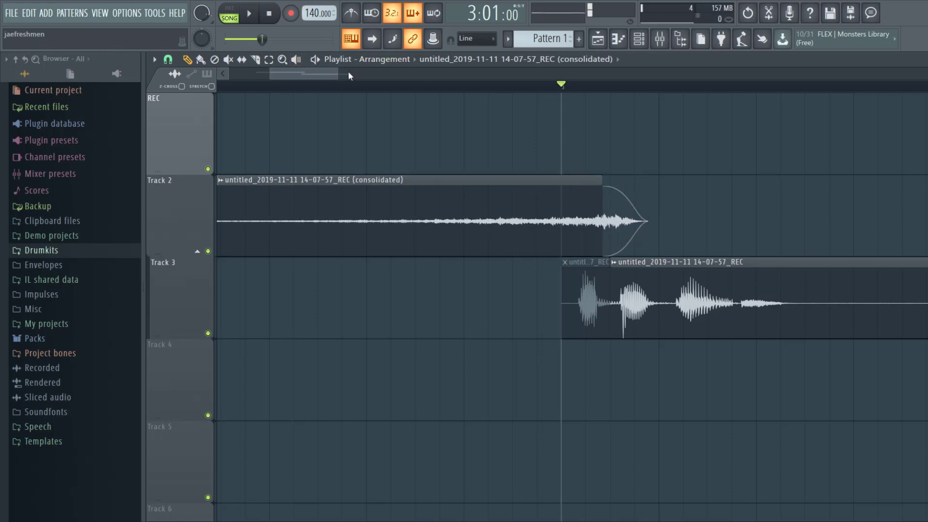
Play the arrangement from 1:15:04 to hear the reversed swell lead into the vocal.
drag(337, 73, 403, 74)
click(314, 88)
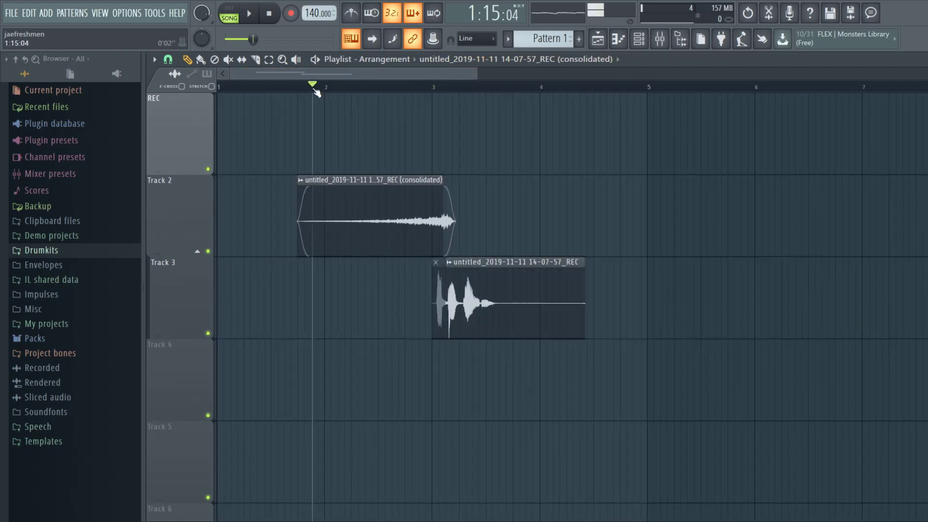
key(space)
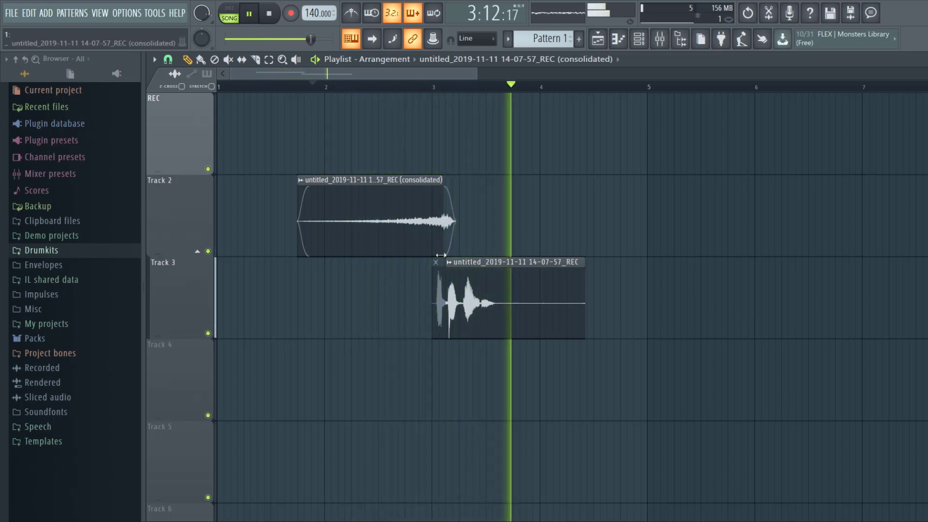
key(space)
Delete the muted slice on Track 3, extend the vocal clip back to 3:01:00 and move it to the end of the reversed swell.
click(523, 75)
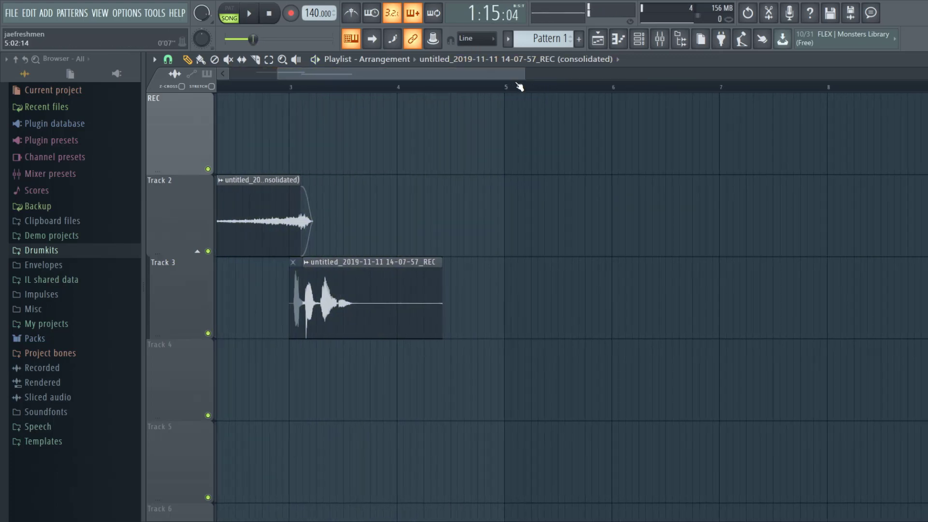
drag(522, 76, 320, 76)
right_click(311, 292)
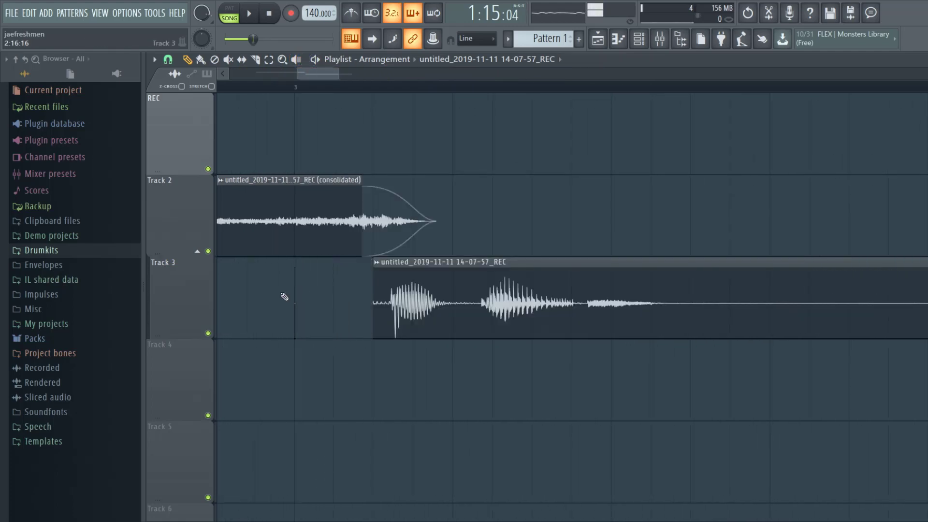
drag(374, 294, 278, 298)
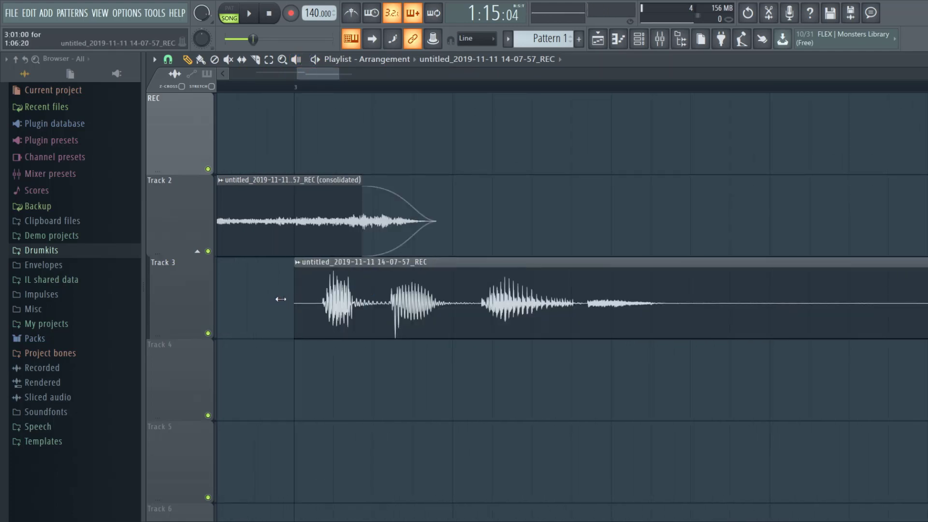
drag(358, 290, 431, 248)
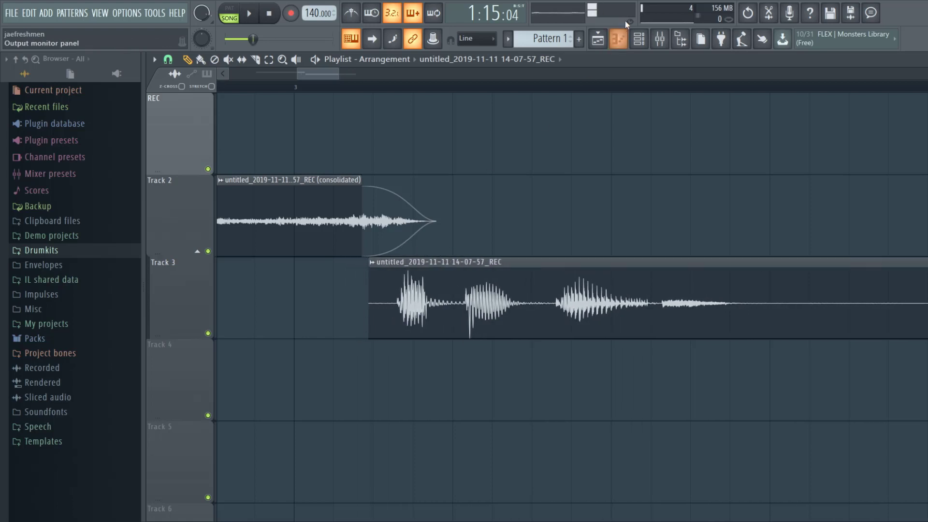
Set Fruity Reeverb 2 on Insert 12 to a dry level near maximum and a wet level near minimum.
click(661, 42)
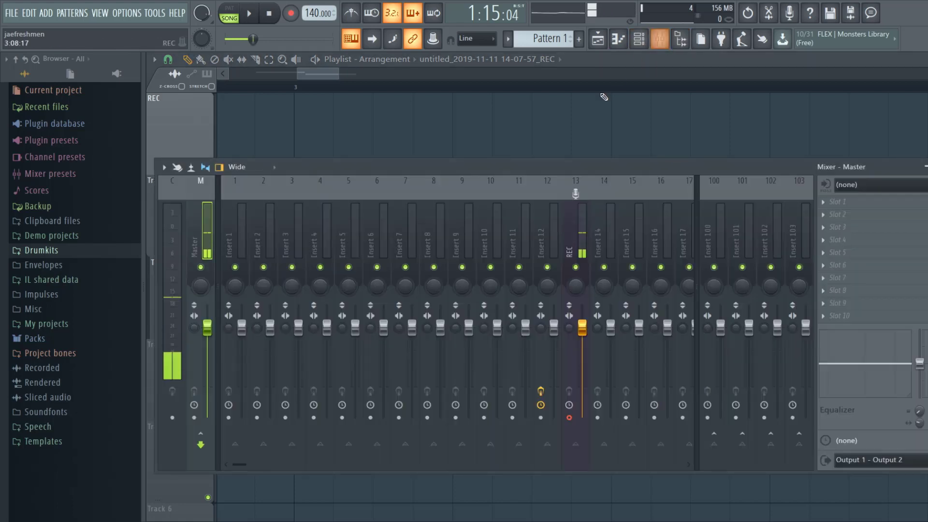
click(558, 214)
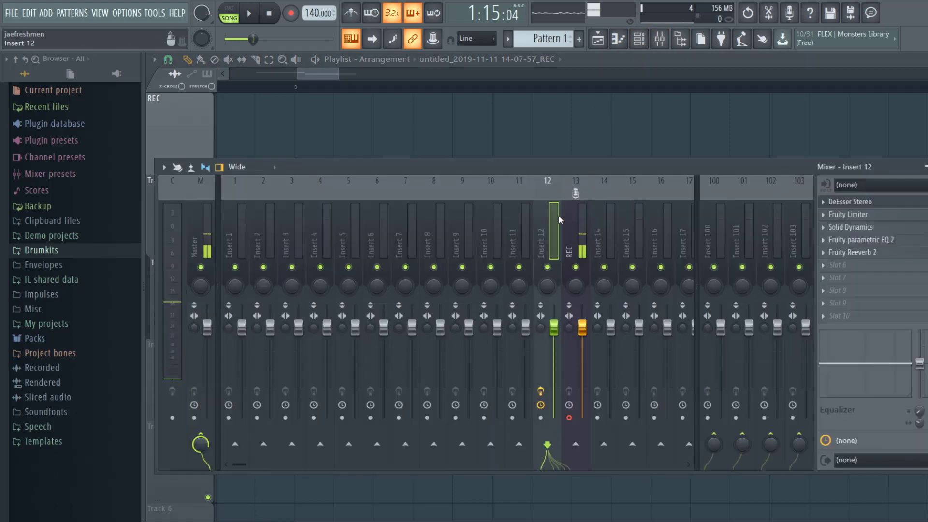
click(876, 256)
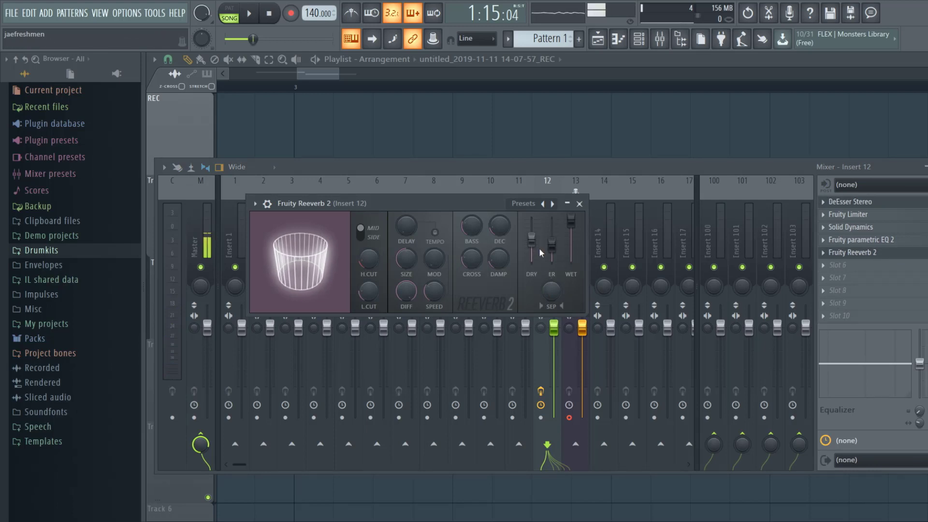
scroll(573, 227, up, 2)
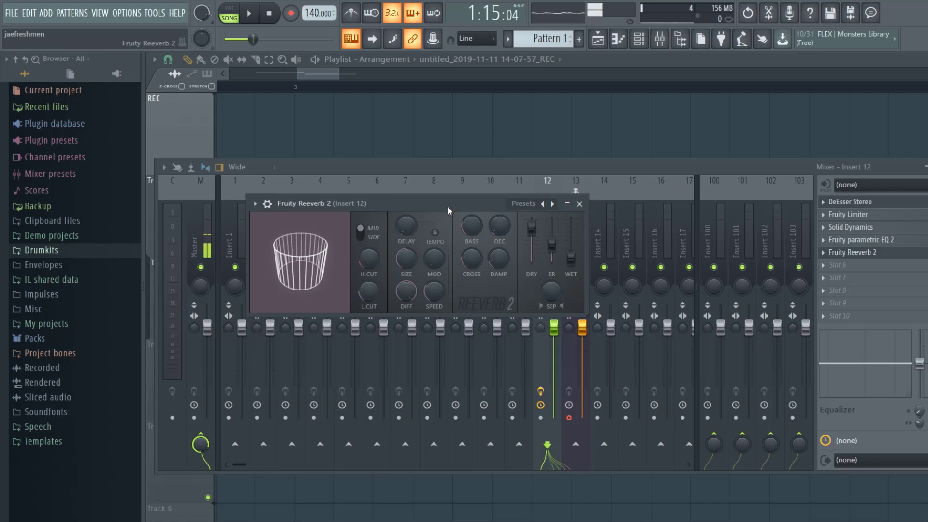
Play the arrangement from 1:15:04 to check the swell against the drier, repositioned vocal.
drag(340, 74, 382, 72)
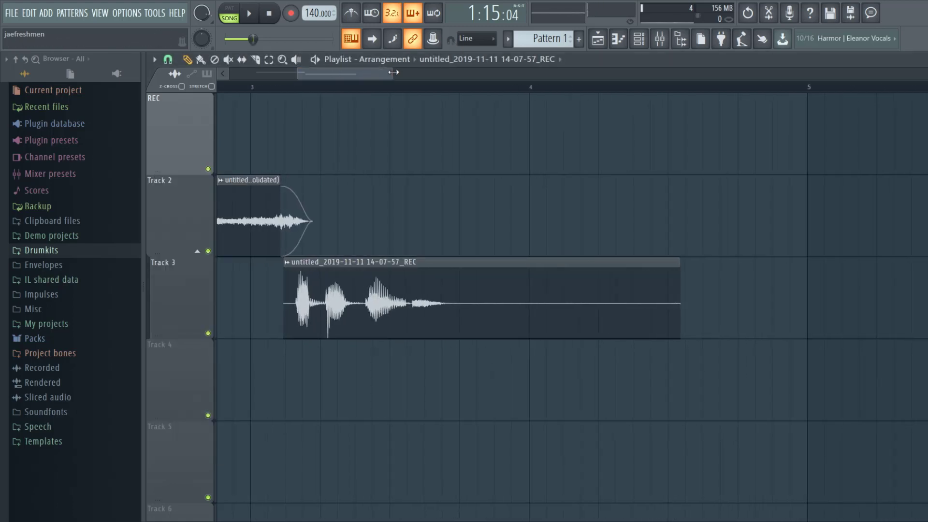
key(space)
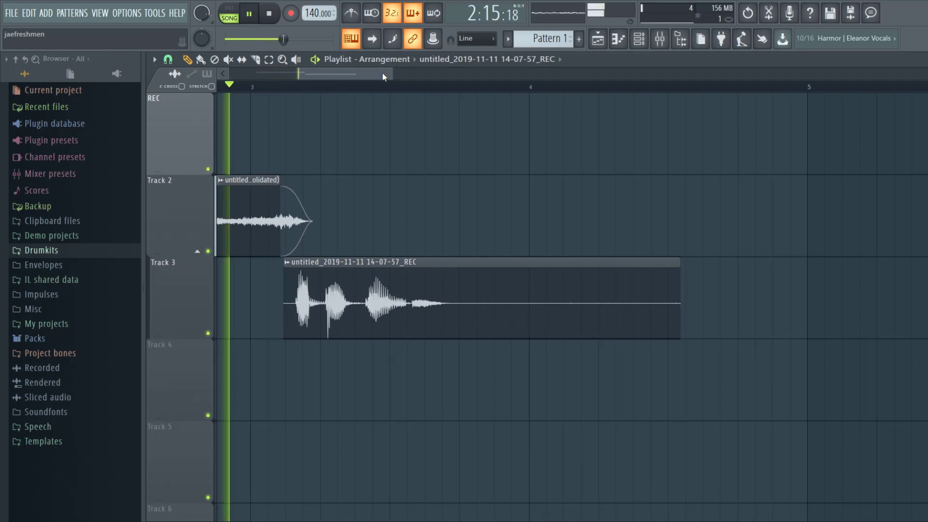
key(space)
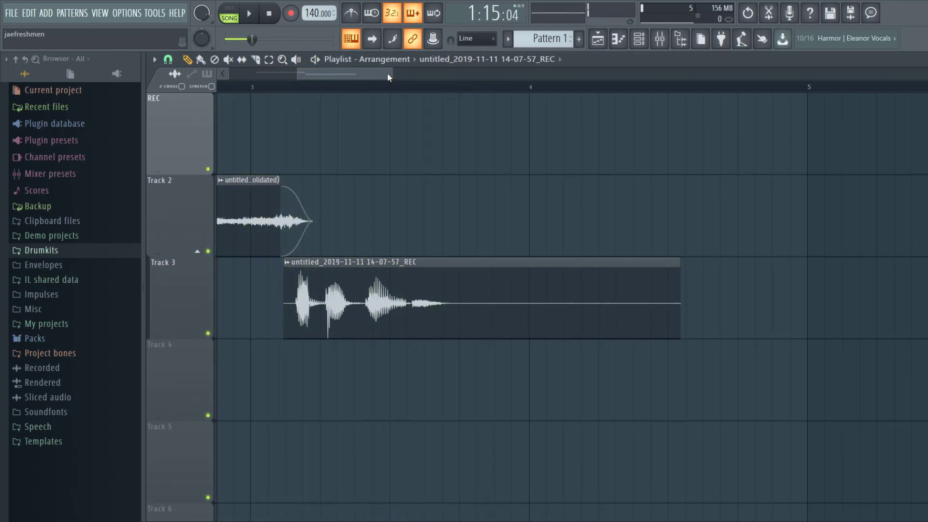
drag(391, 72, 438, 69)
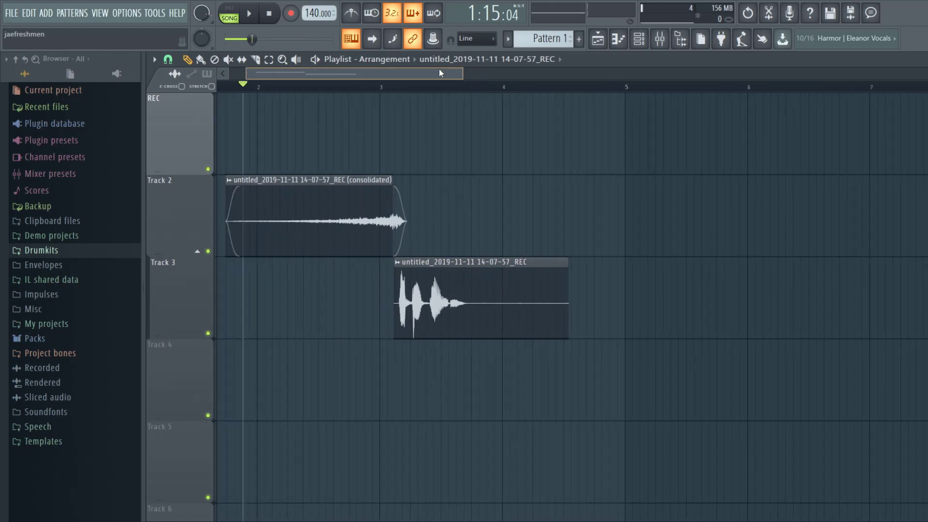
Route the consolidated clip to its own mixer track and add Gross Beat with the Momentary preset and the 1/4 Rpt Swng time pattern.
key(F9)
click(639, 39)
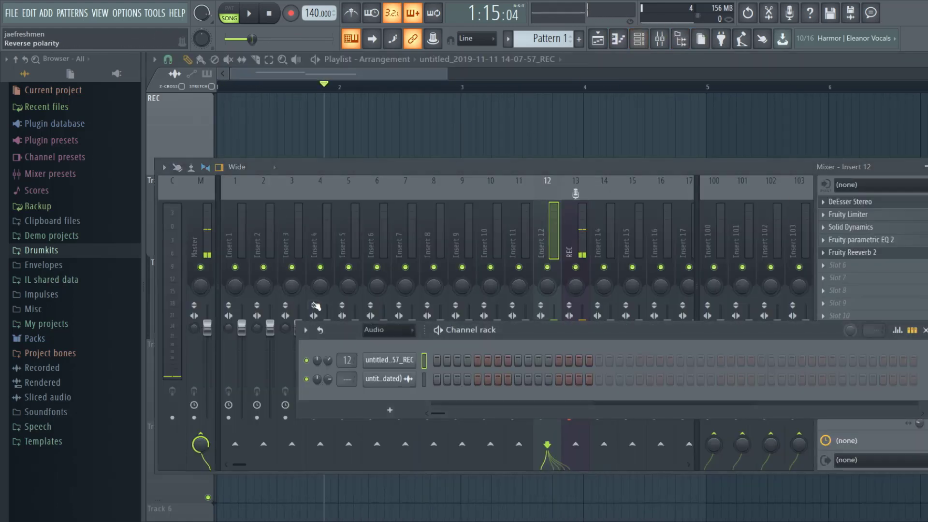
key(ctrl+l)
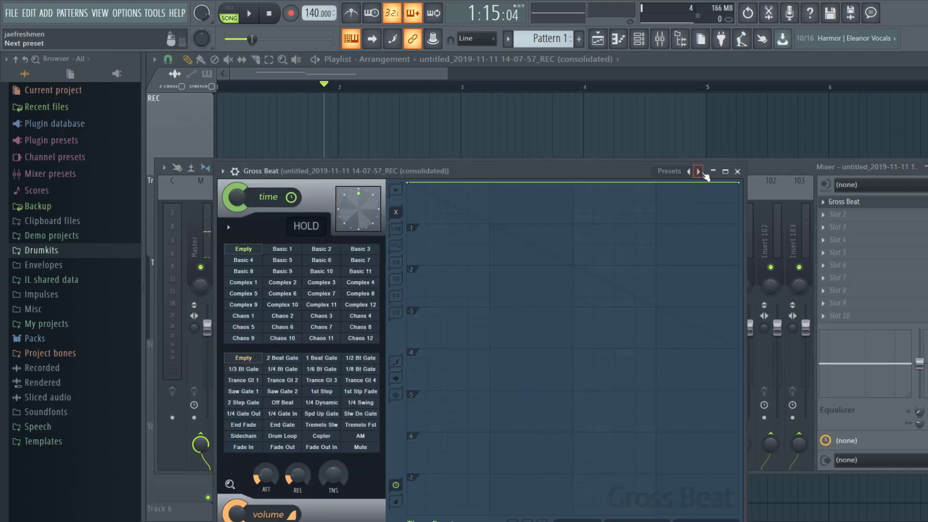
click(698, 171)
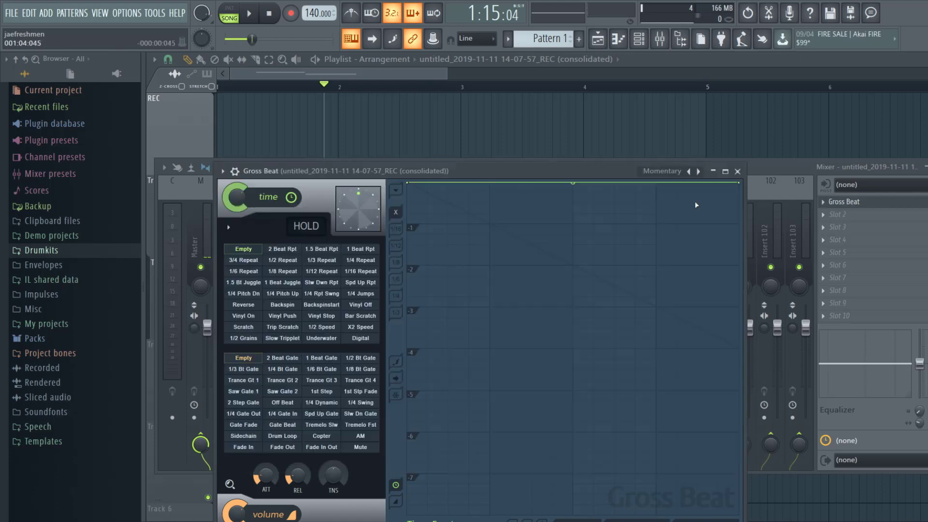
click(321, 293)
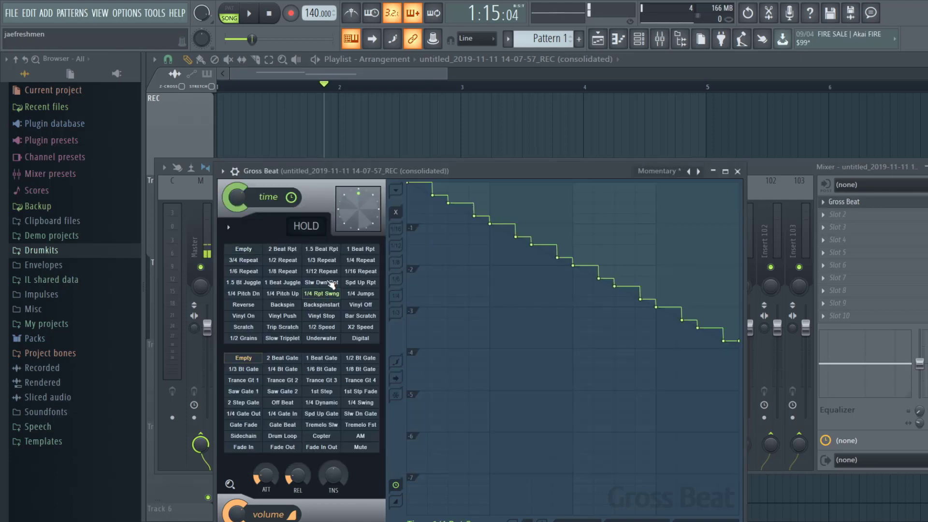
Play the swell with Gross Beat's 1/4 Rpt Swng time pattern, switch to 1/16 Repeat and audition that.
key(space)
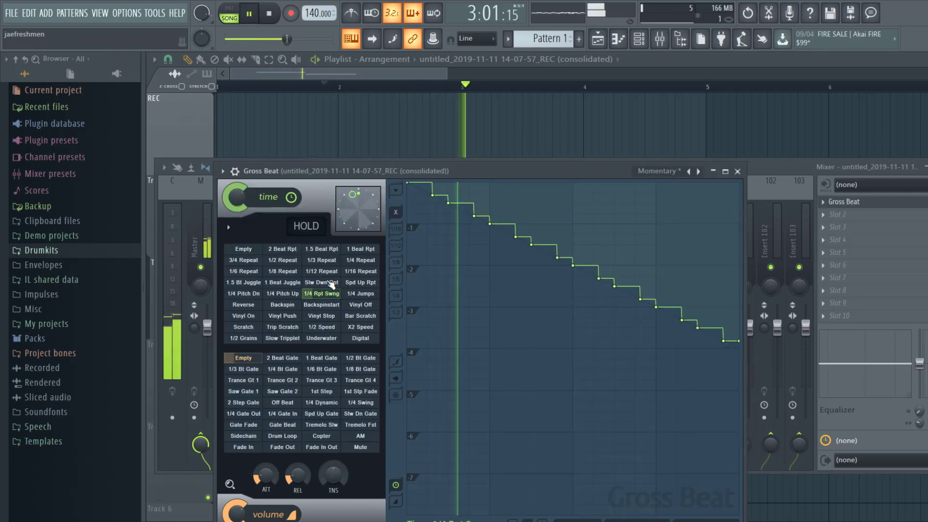
key(space)
click(361, 271)
key(space)
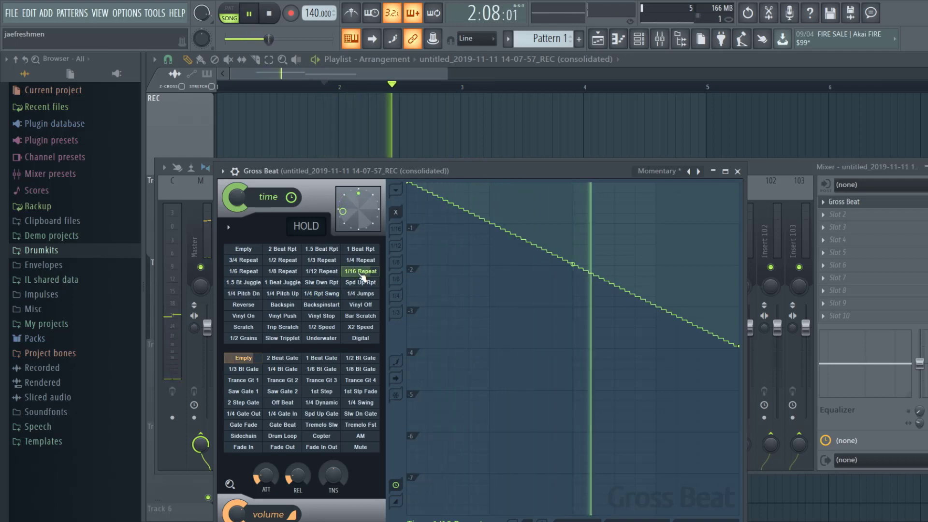
key(space)
Try the Reverse and Vinyl Push time patterns in Gross Beat, playing the swell with each.
click(250, 305)
key(space)
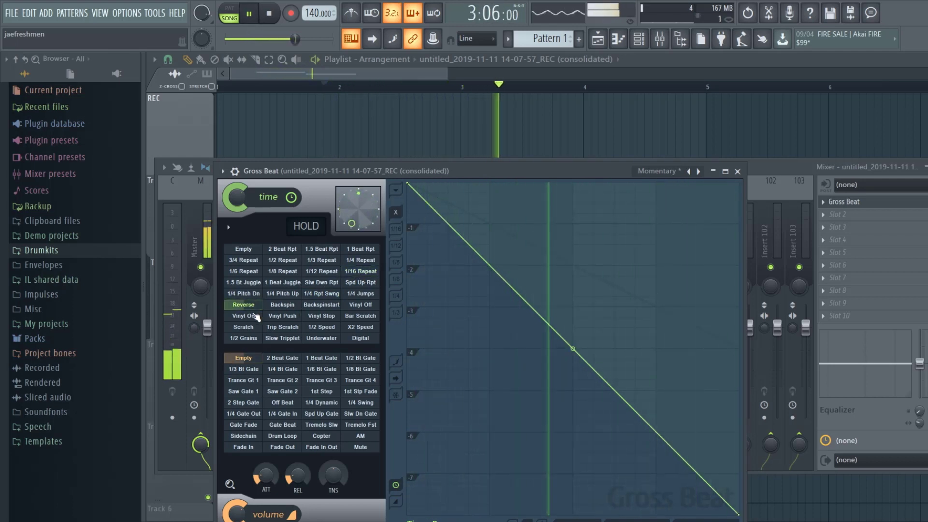
key(space)
click(300, 316)
key(space)
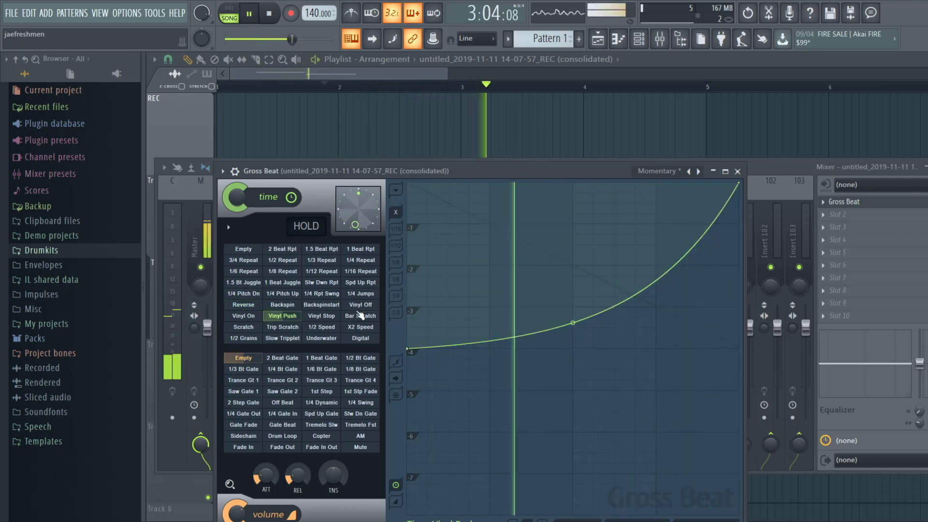
key(space)
Compare the X2 Speed and 1/2 Speed time patterns by playing the swell, choose X2 Speed and close Gross Beat.
click(346, 328)
key(space)
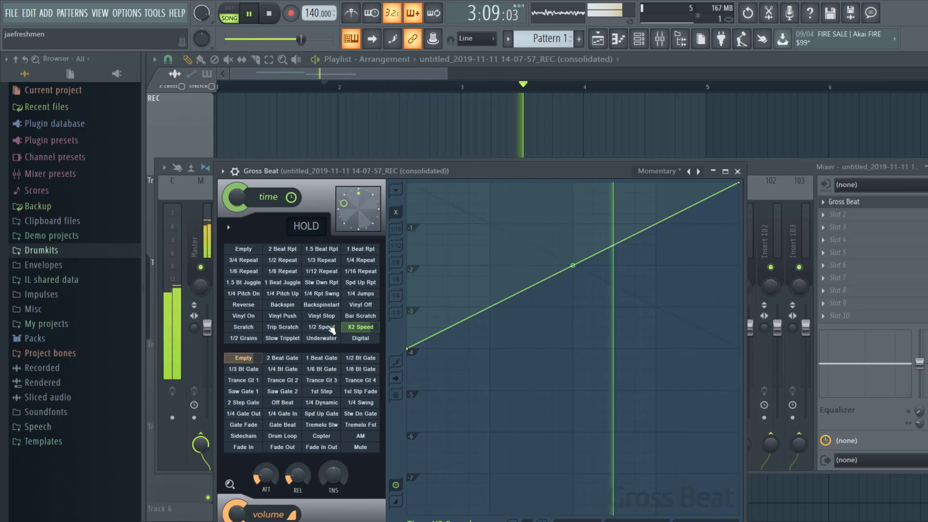
key(space)
key(space)
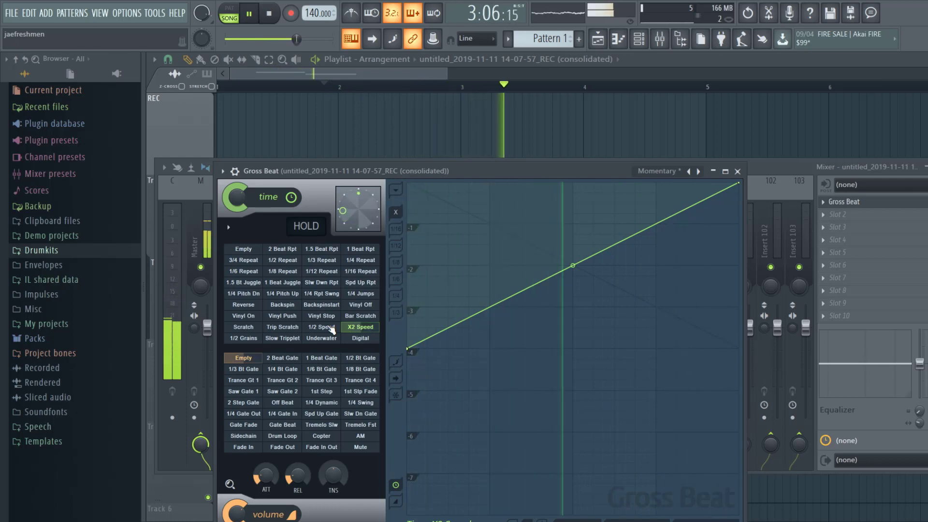
key(space)
click(328, 329)
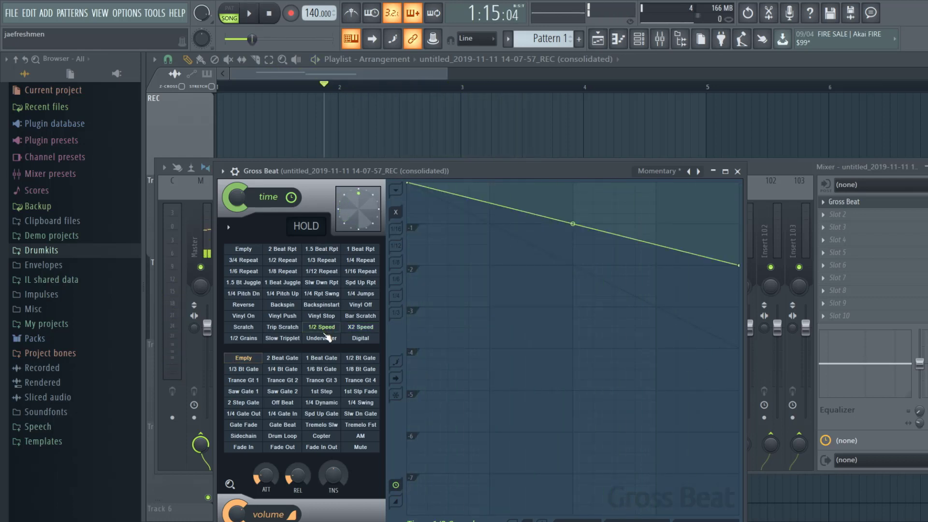
key(space)
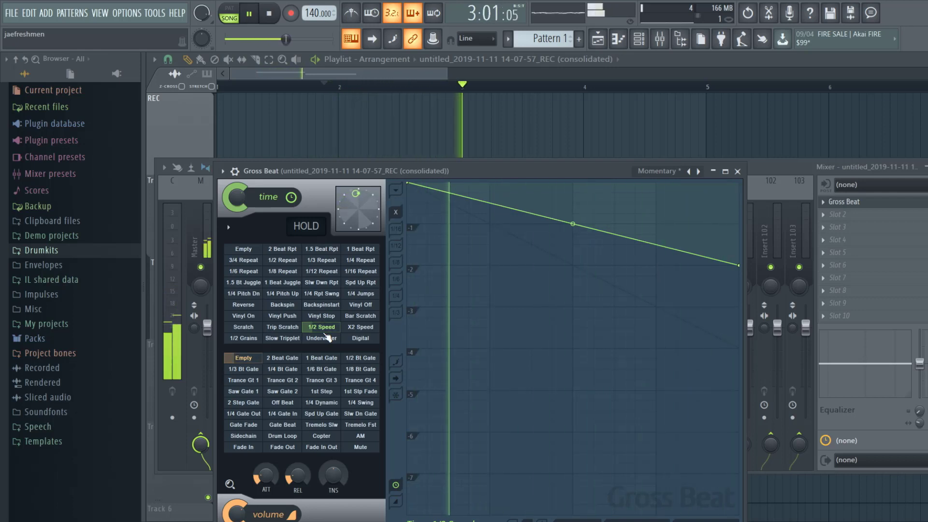
key(space)
click(354, 329)
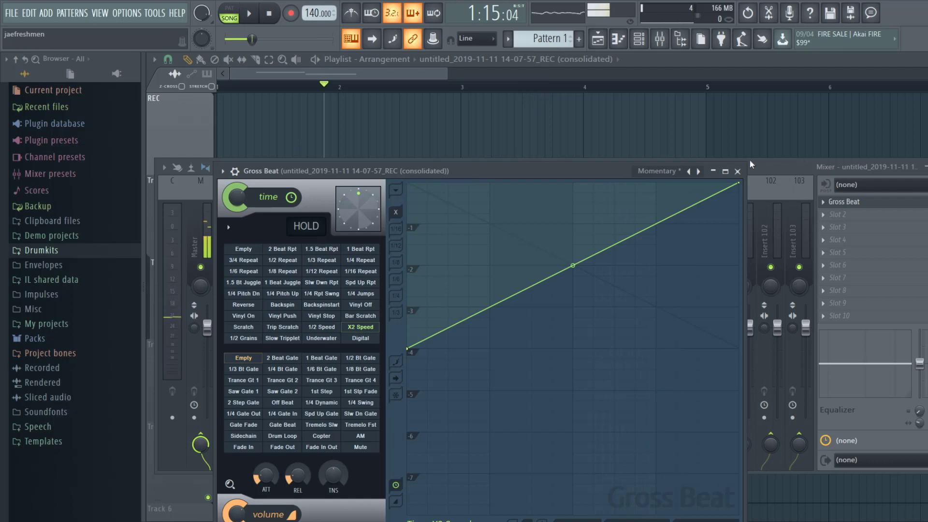
click(738, 171)
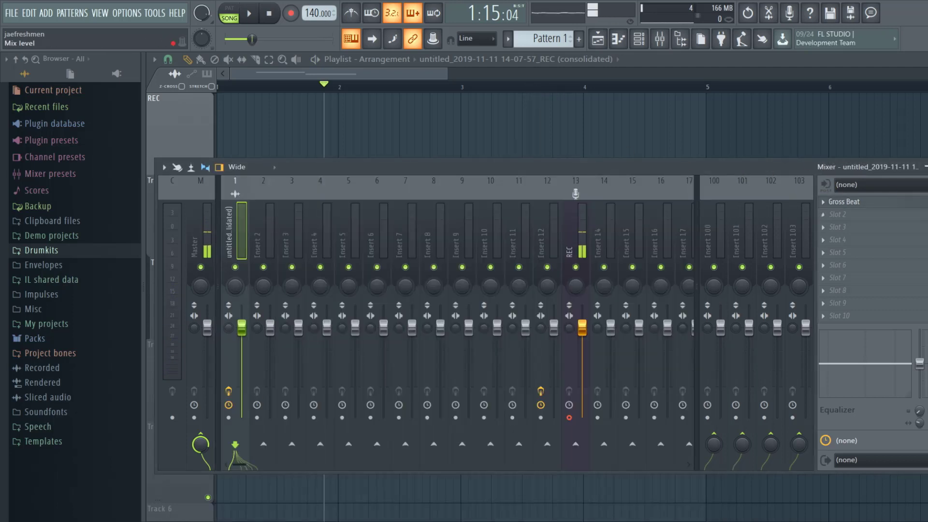
Play the arrangement, create an automation clip for Gross Beat's mix level in the playlist and hide the mixer.
key(space)
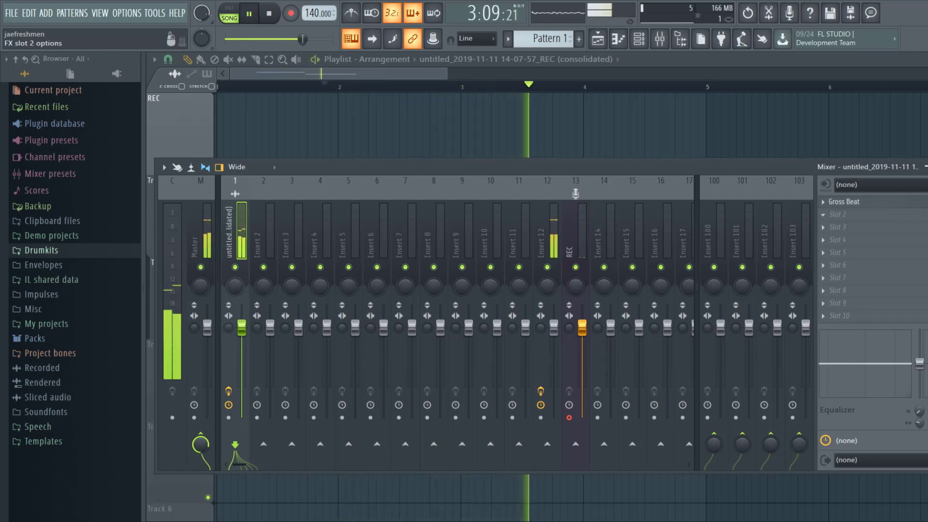
key(space)
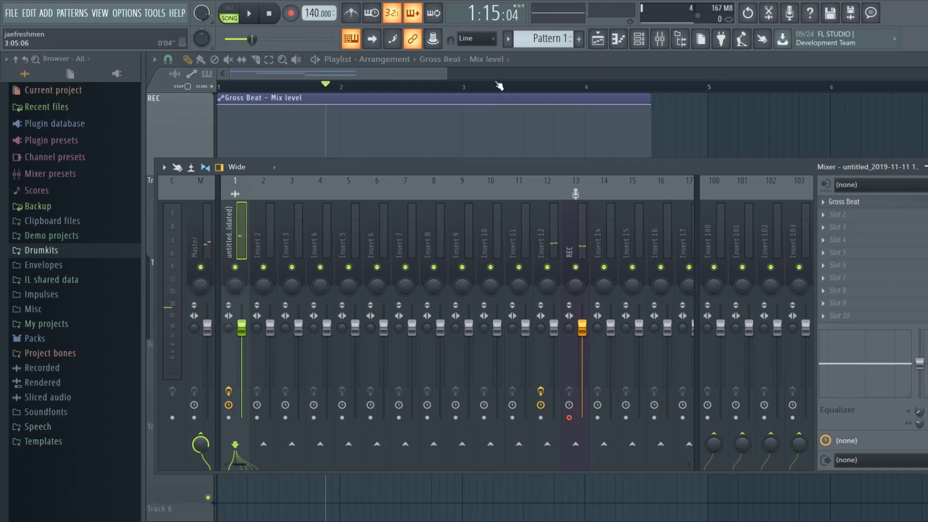
key(F9)
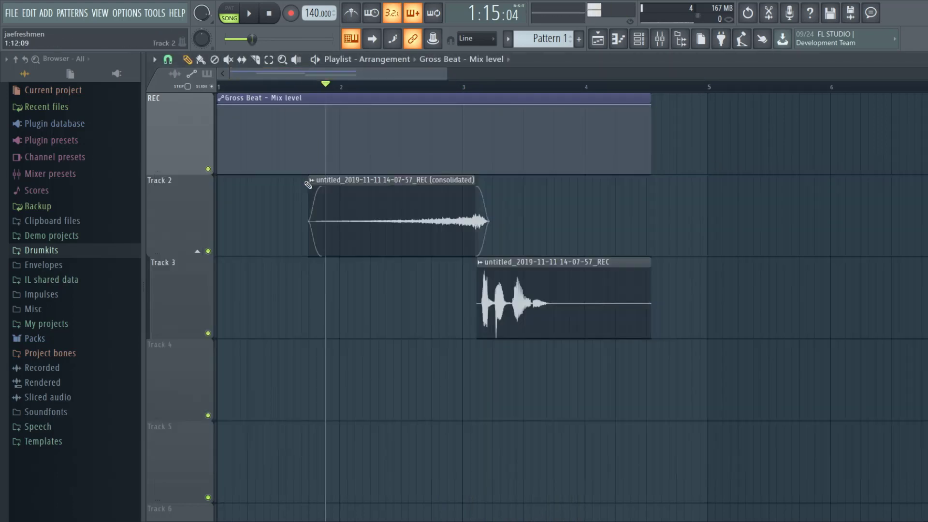
drag(309, 105, 311, 181)
right_click(309, 104)
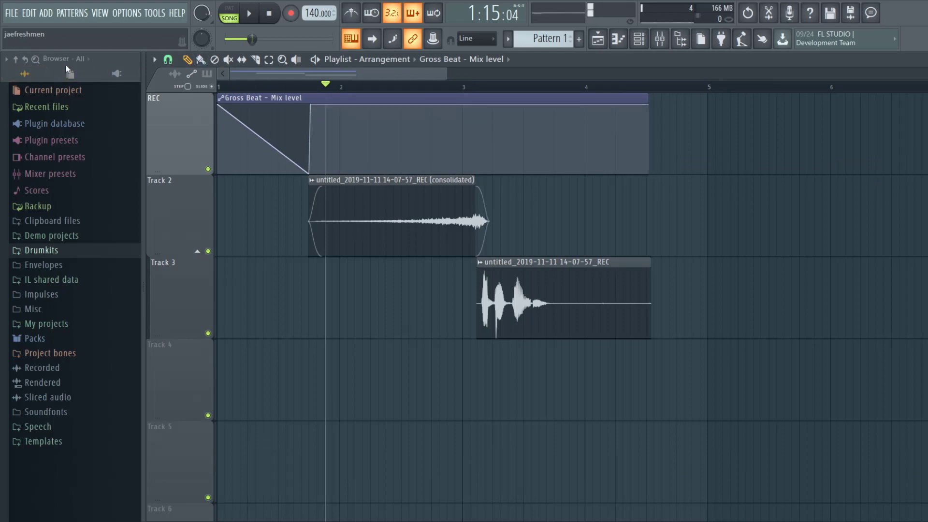
key(ctrl+z)
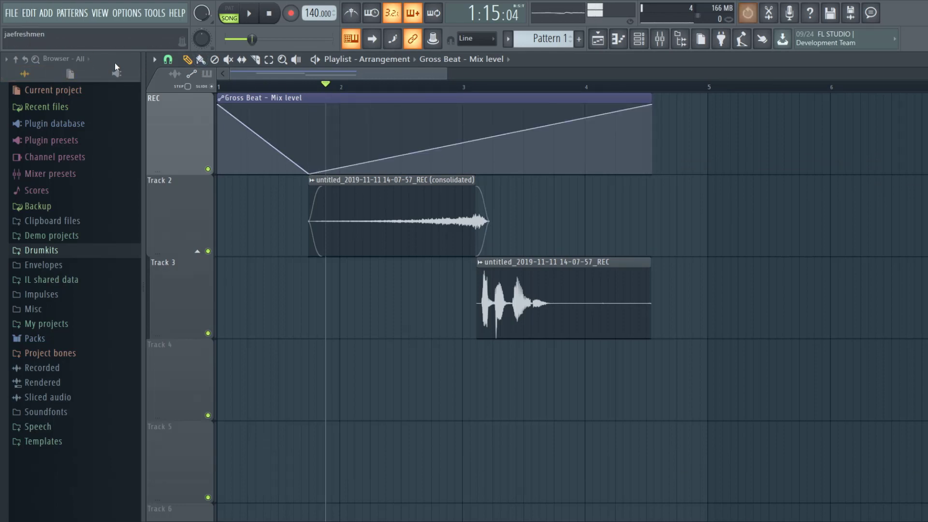
key(ctrl+alt+z)
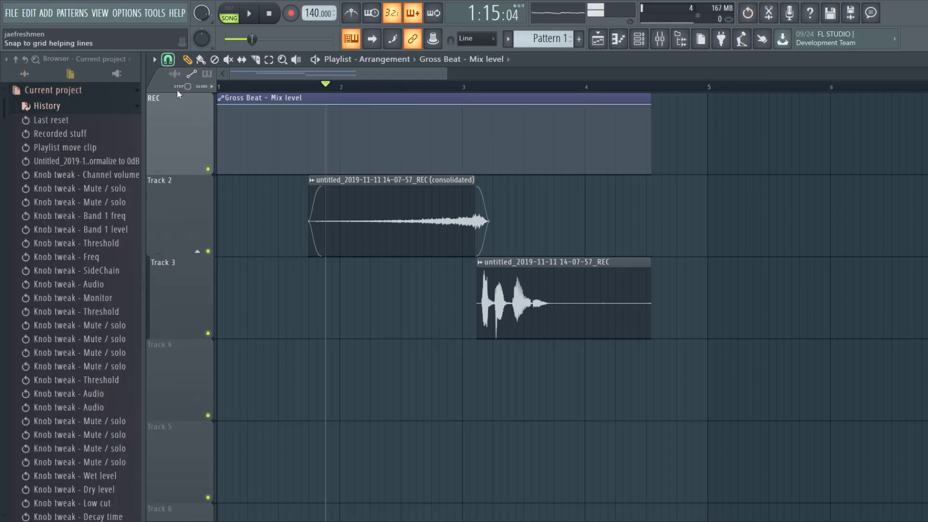
Shape the mix level envelope to jump from 0% to 100% at 2:01:00, hold until 3:01:00 and fall to 0% a quarter bar on.
key(ctrl+shift+z)
key(ctrl+shift+z)
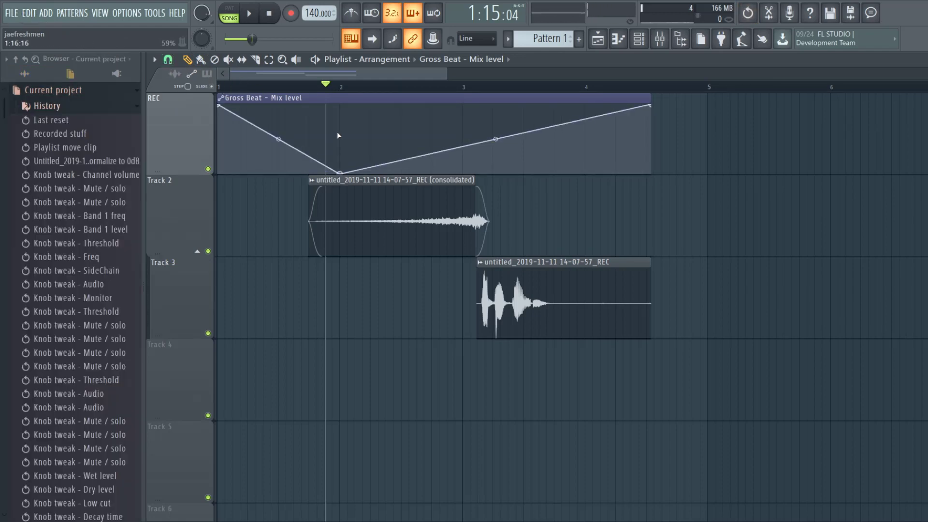
key(ctrl+shift+z)
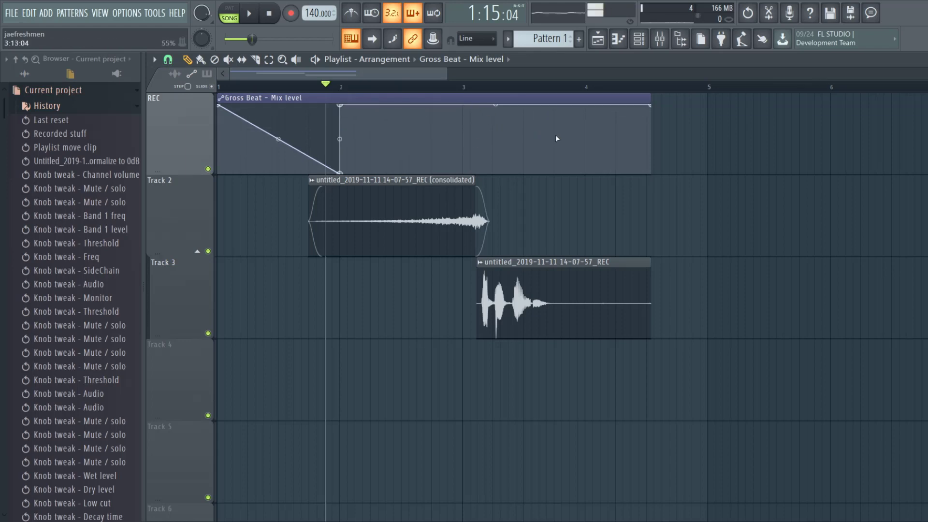
key(ctrl+shift+z)
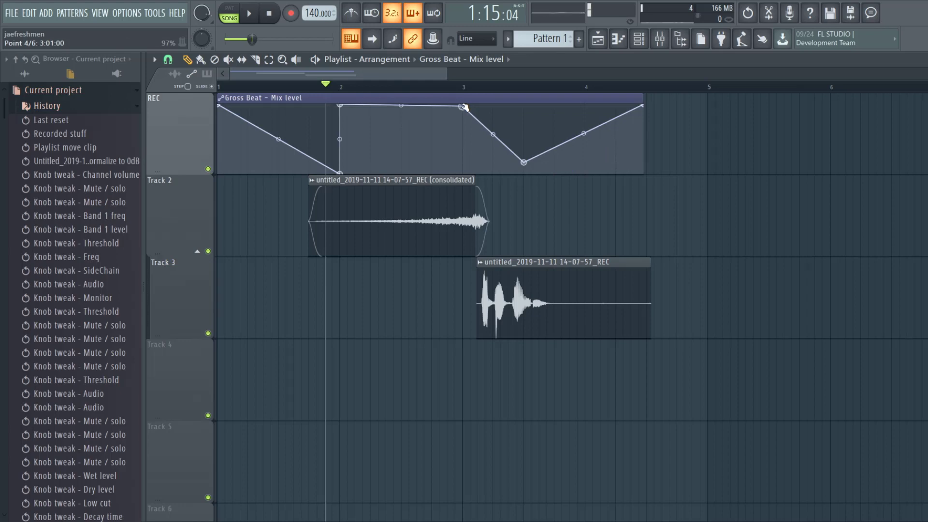
key(ctrl+z)
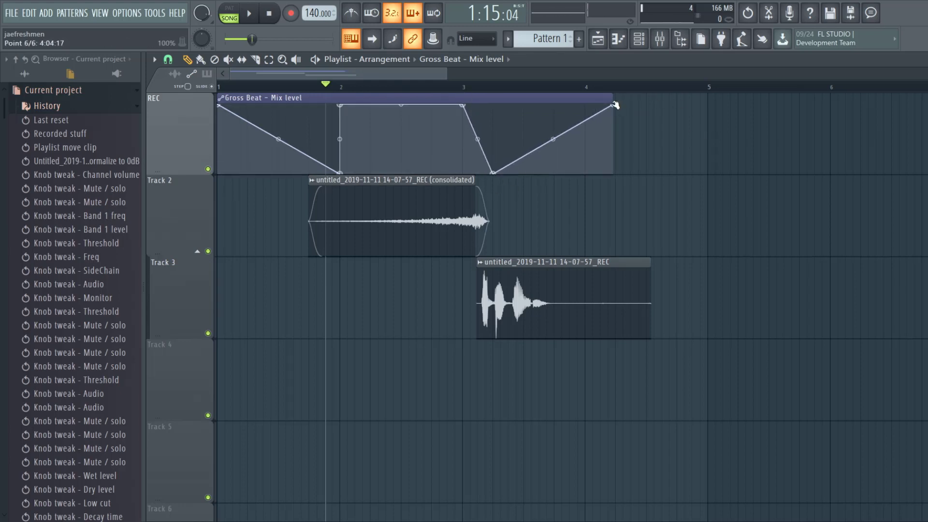
Lower the mix level envelope's end and start points to 0% and play the arrangement to check the effect.
drag(614, 105, 589, 187)
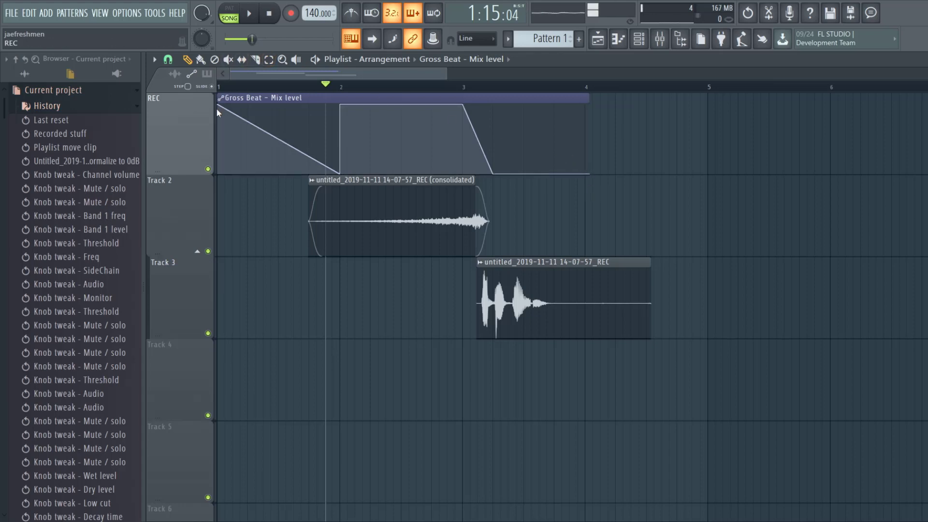
drag(216, 105, 212, 179)
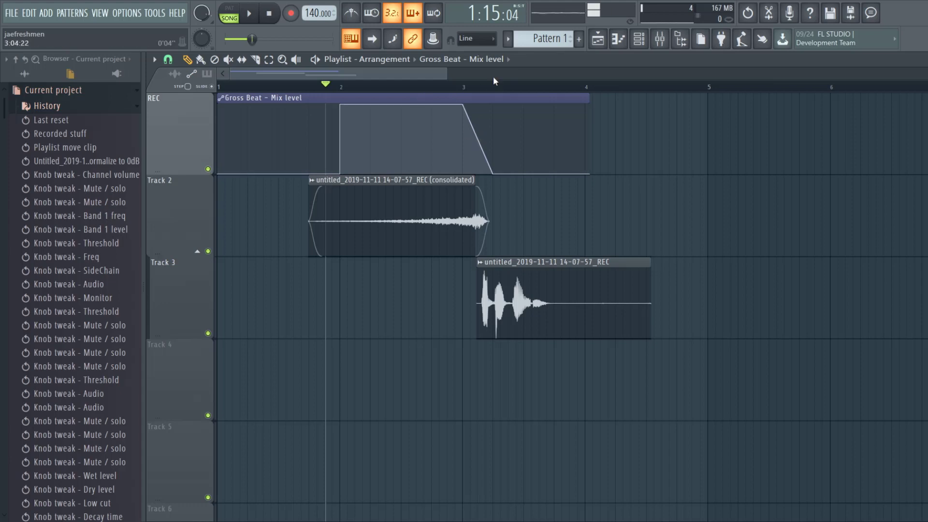
key(space)
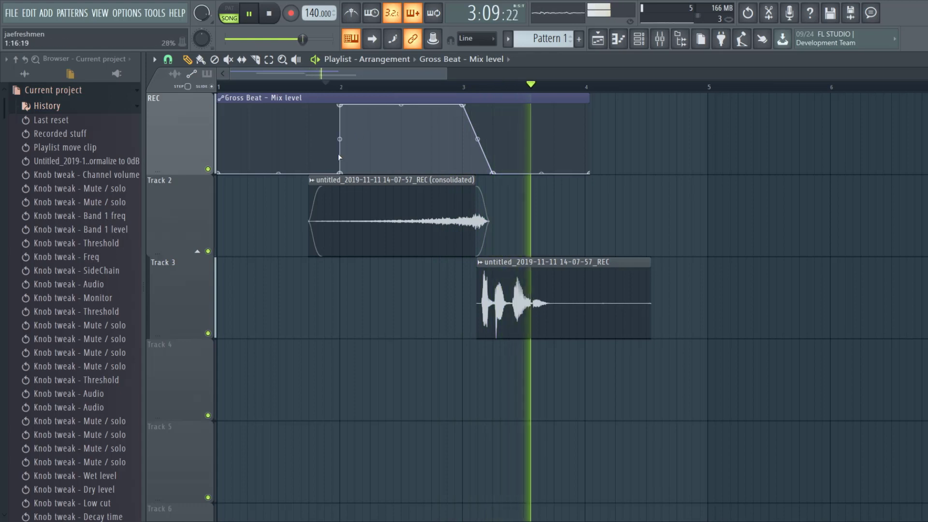
key(space)
key(space)
key(space)
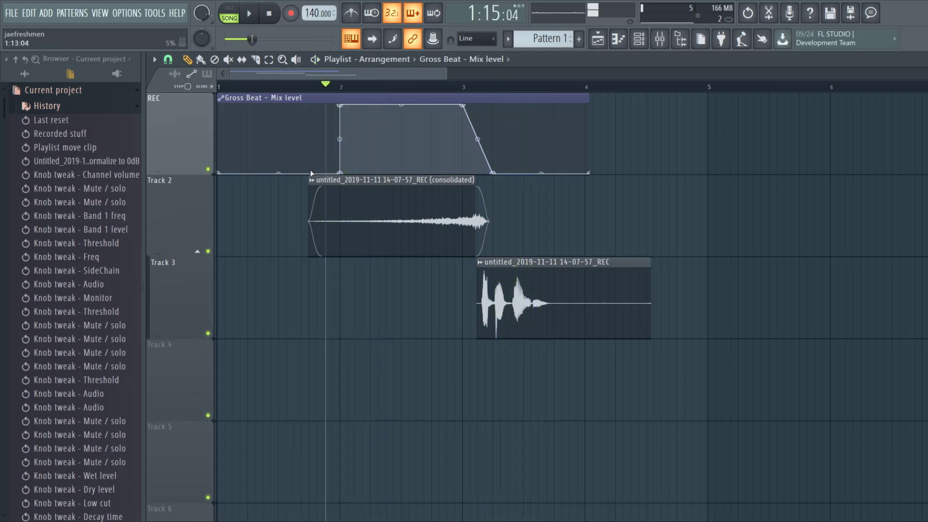
Move the envelope's lower rise point to the start of the swell clip and play the arrangement from 1:11:00.
drag(349, 181, 318, 181)
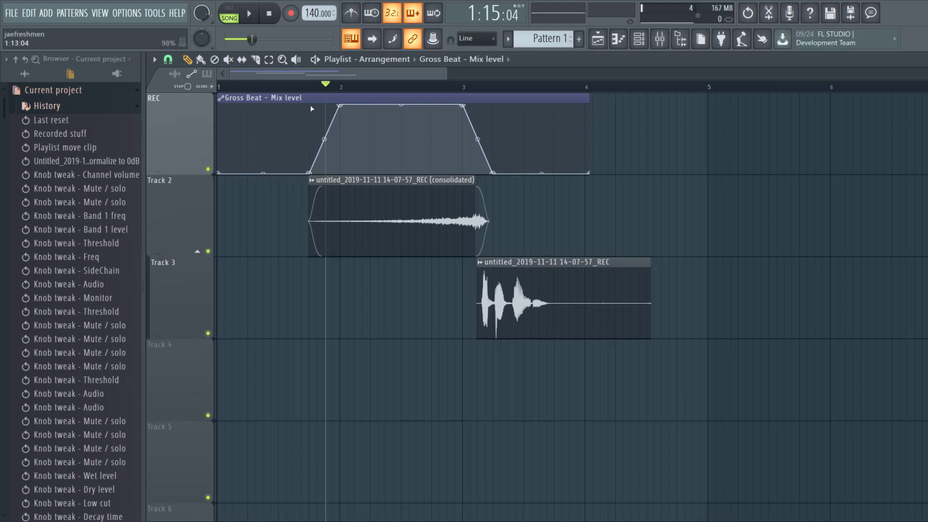
click(293, 89)
key(space)
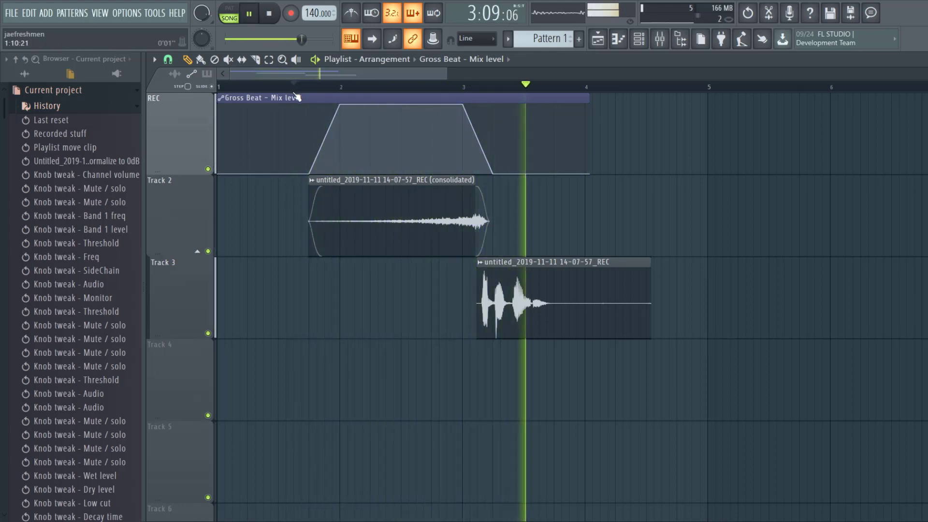
click(293, 88)
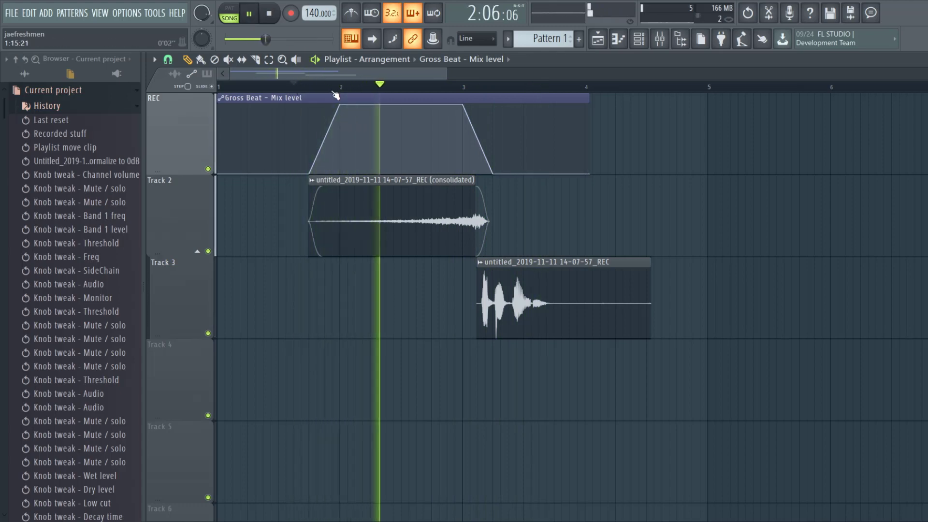
key(space)
Reshape the mix level envelope to rise steadily from 0% at 2:01:00 to the peak at 3:01:00, and play it.
click(346, 172)
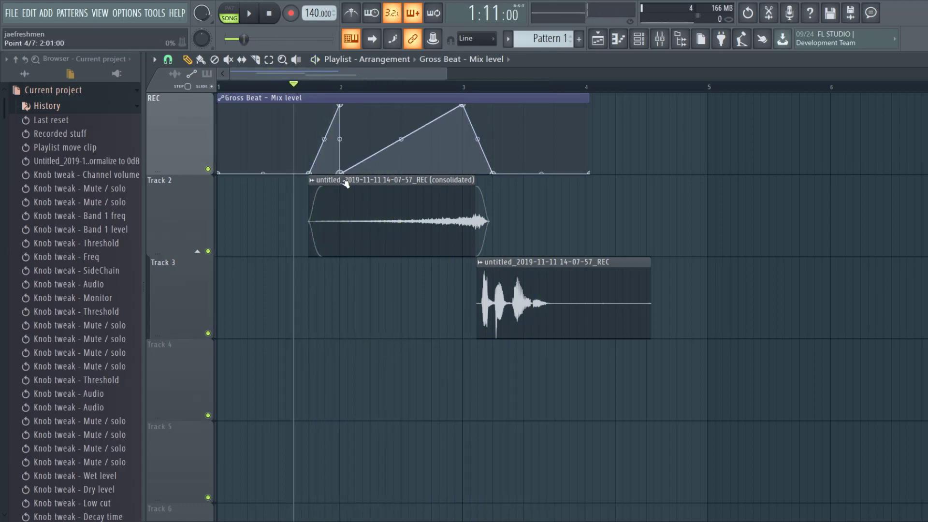
right_click(354, 121)
key(space)
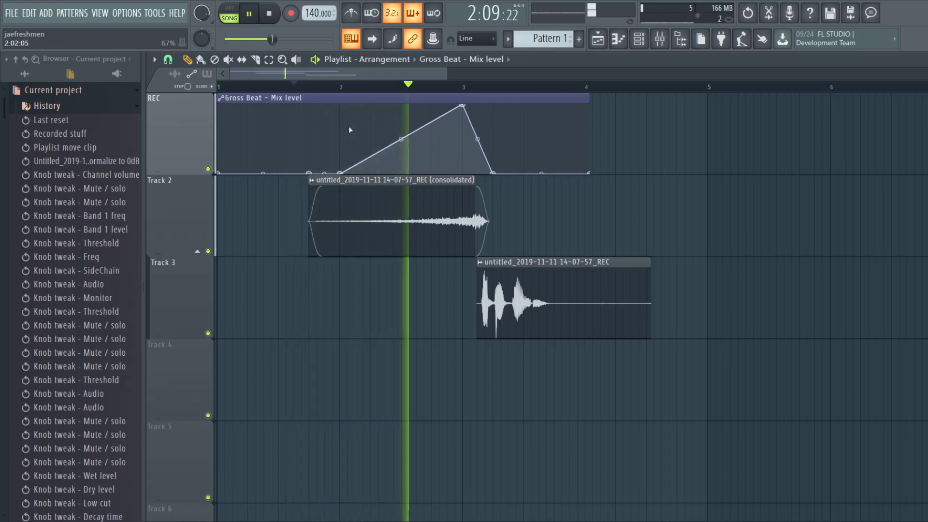
key(space)
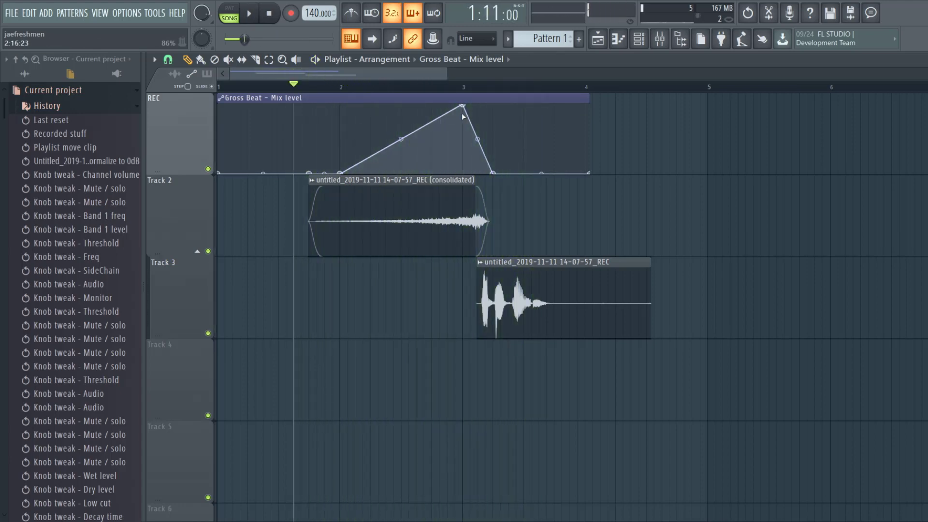
Lower the mix level envelope's peak at 3:01:00 to 49% and listen to the swell again.
drag(464, 105, 465, 141)
key(space)
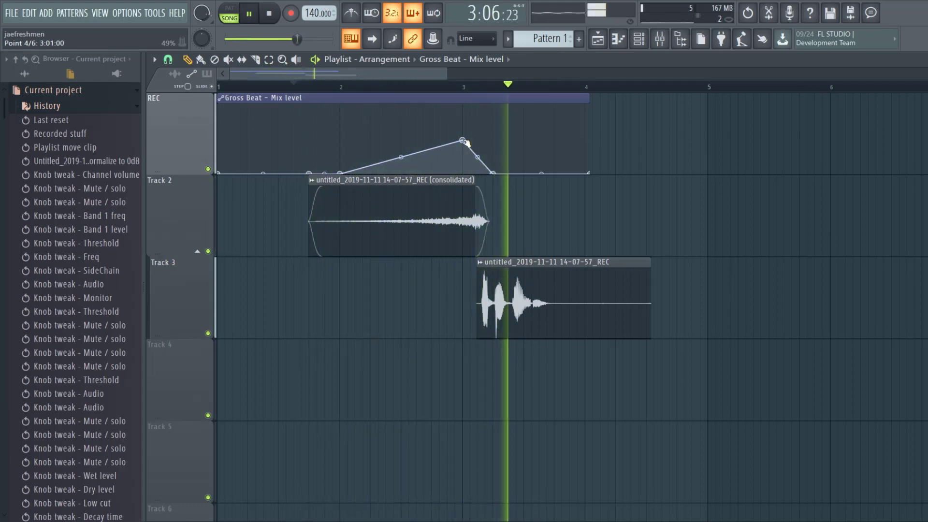
key(space)
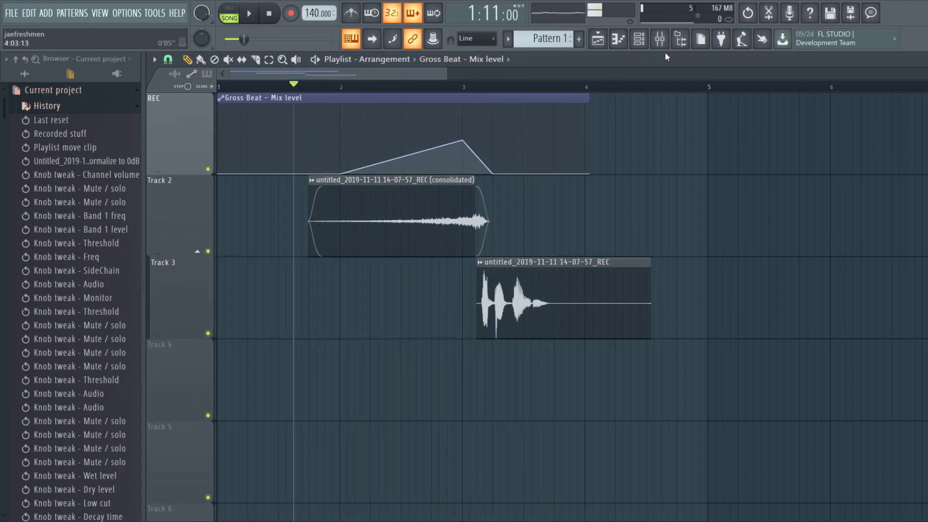
Add Hardcore to the second effect slot on the consolidated swell's mixer track and open its pedalboard.
click(659, 39)
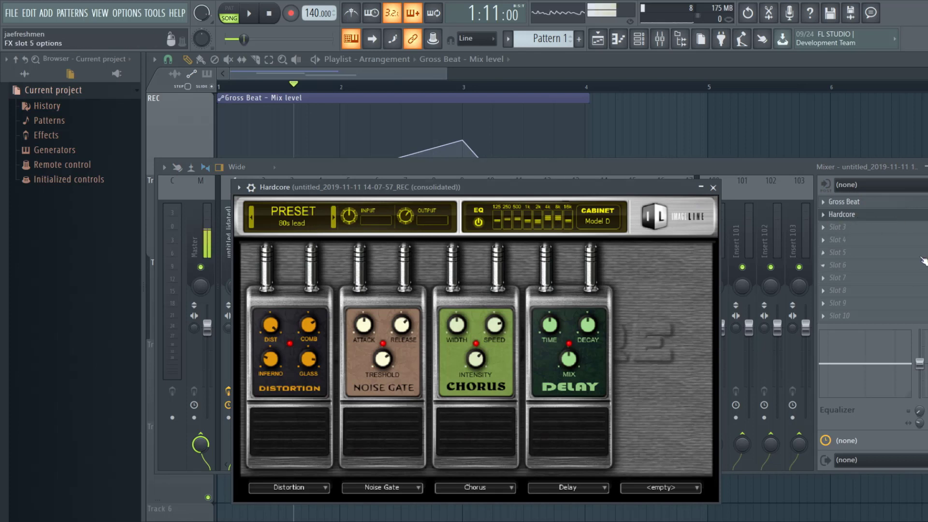
key(Escape)
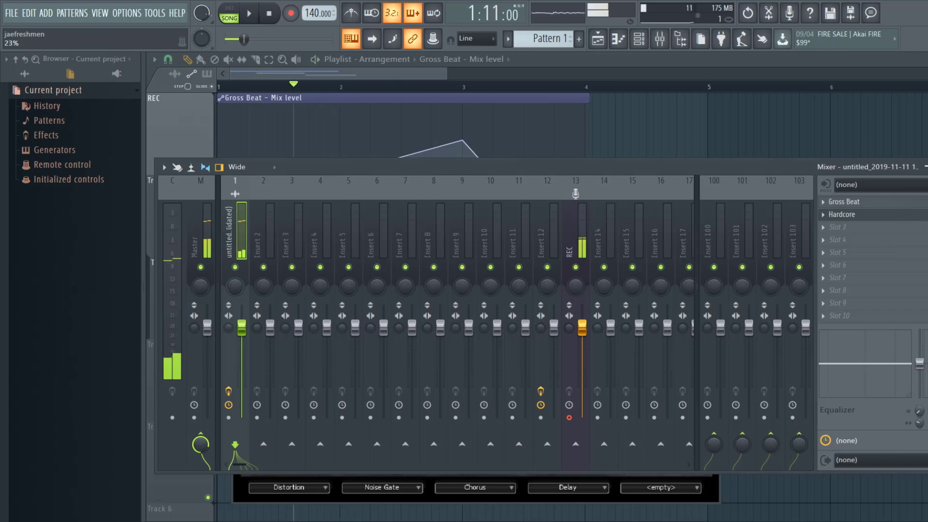
click(900, 216)
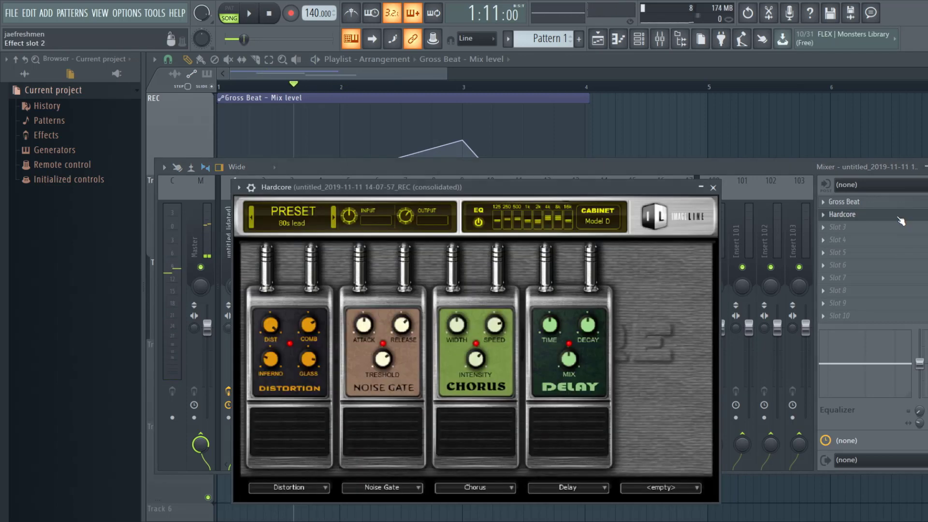
Switch the Hardcore preset to AC-DC Rhythm FG, listen to the swell and close the pedalboard.
click(333, 221)
key(space)
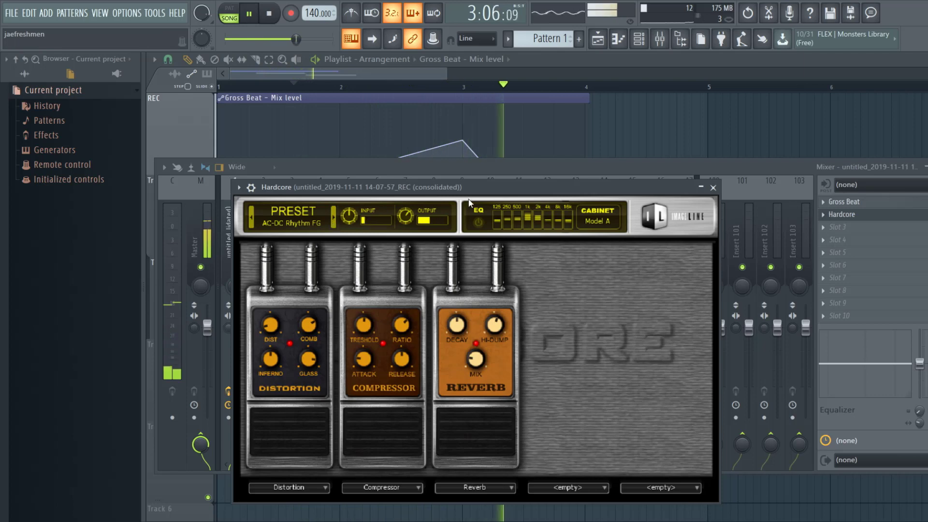
key(space)
click(713, 187)
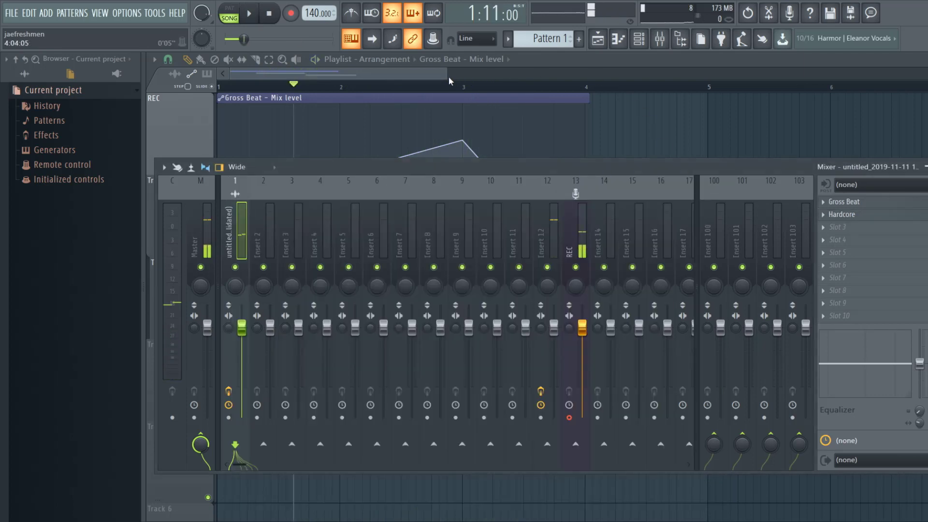
Add Fruity Chorus to the sixth effect slot of Insert 12 and listen to the vocal with it.
drag(445, 75, 468, 78)
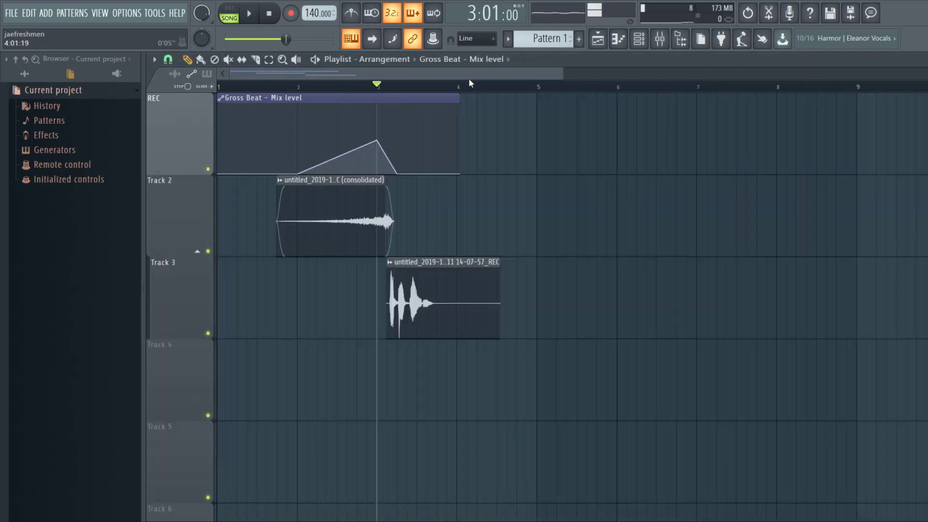
click(659, 38)
click(542, 233)
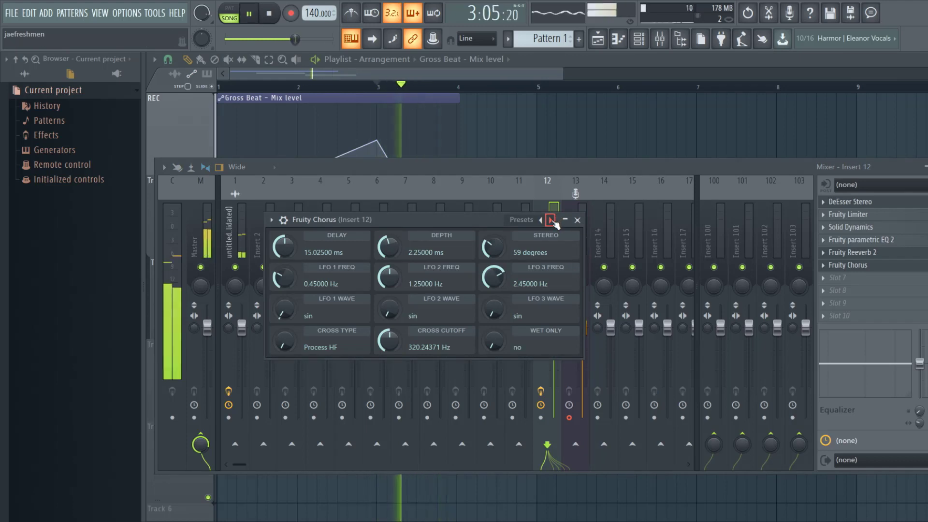
key(space)
Play the arrangement from 2:01:00 through the end of the vocal with the chorus active.
click(297, 87)
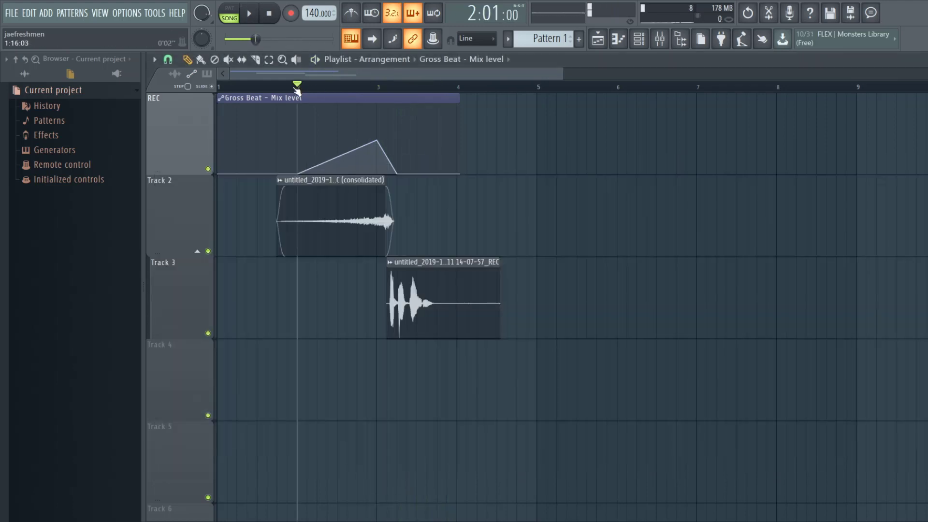
key(space)
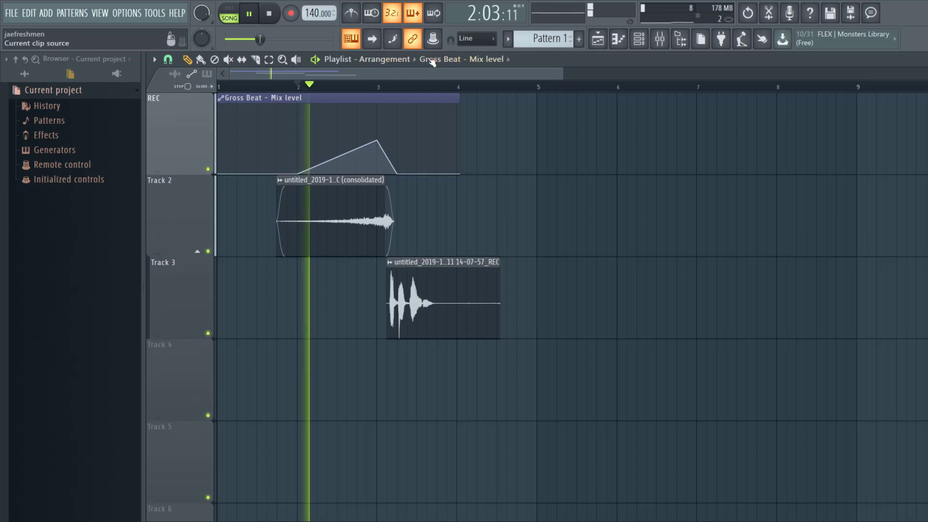
click(665, 43)
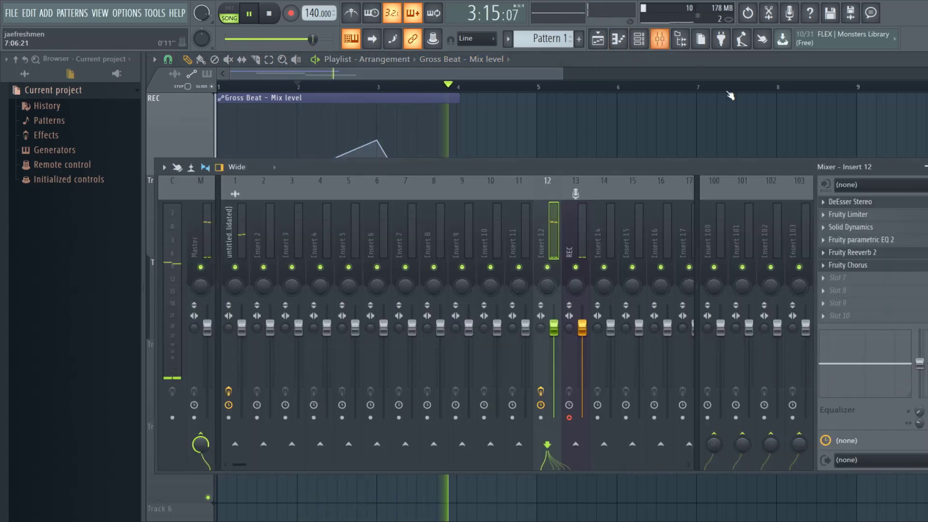
key(space)
Load the 50 Detune preset in Fruity Chorus on Insert 12, audition it and close the effect.
click(860, 268)
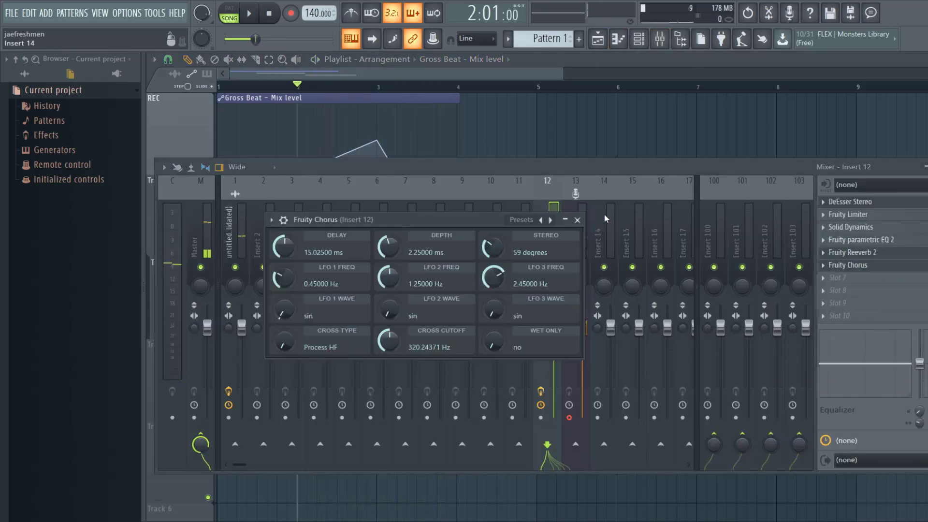
click(550, 220)
key(space)
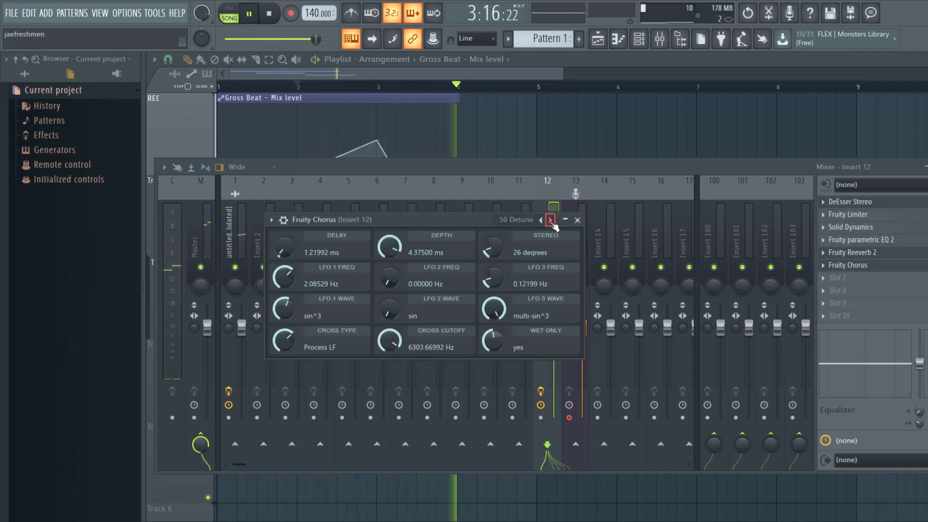
key(space)
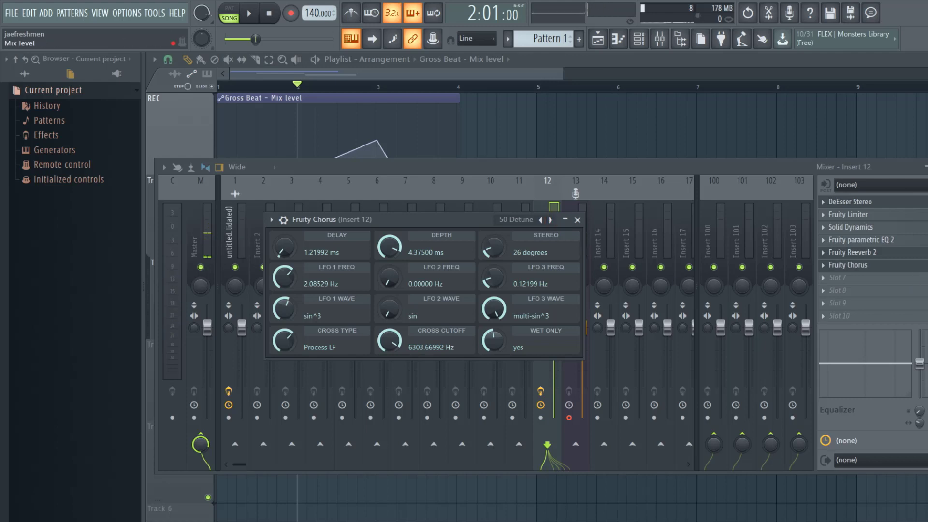
click(577, 220)
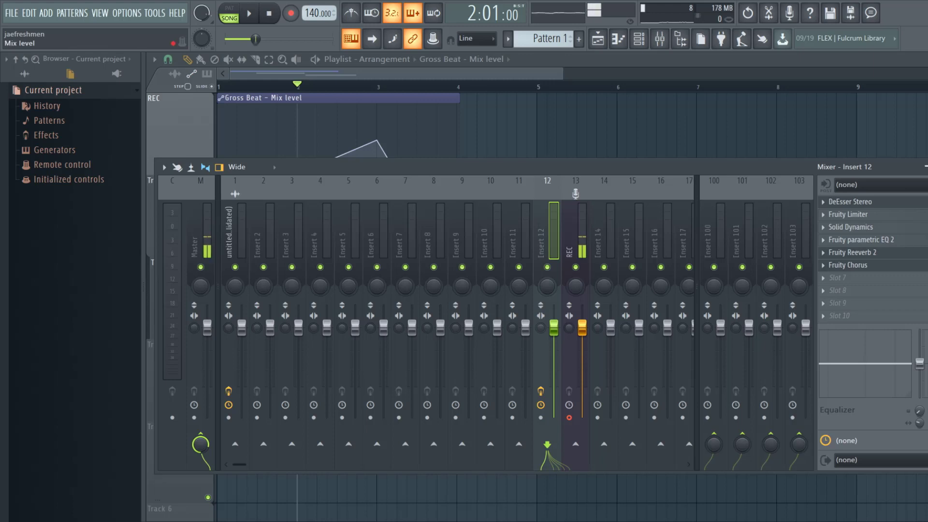
Replay the swell and vocal from 2:01:00 to judge the detuned chorus on Insert 12.
key(space)
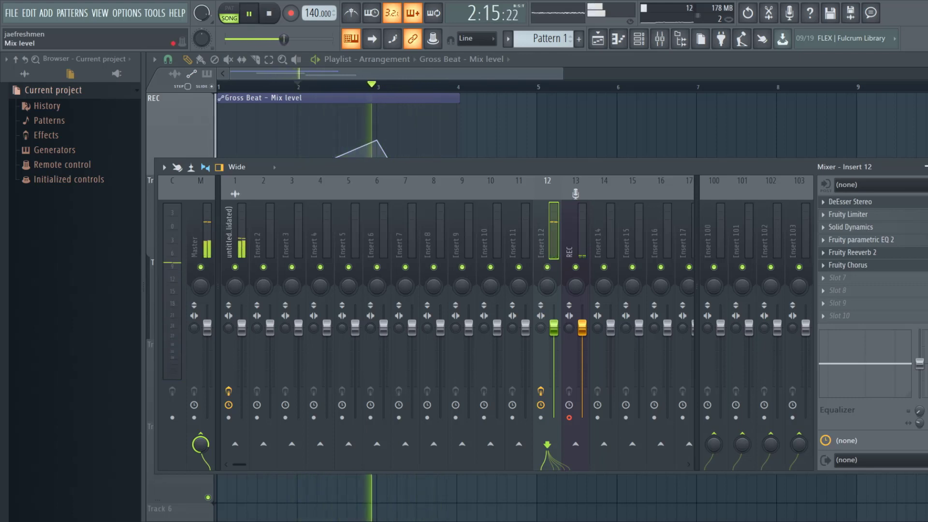
key(space)
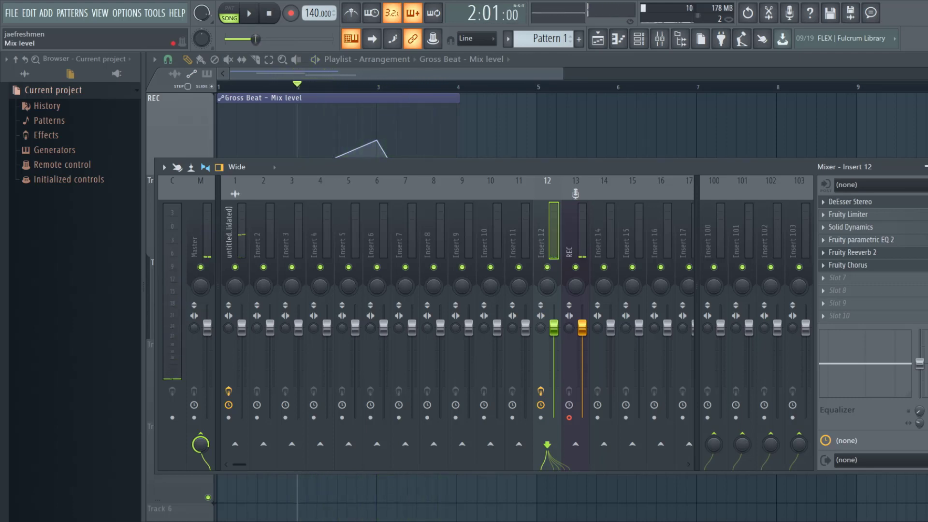
key(space)
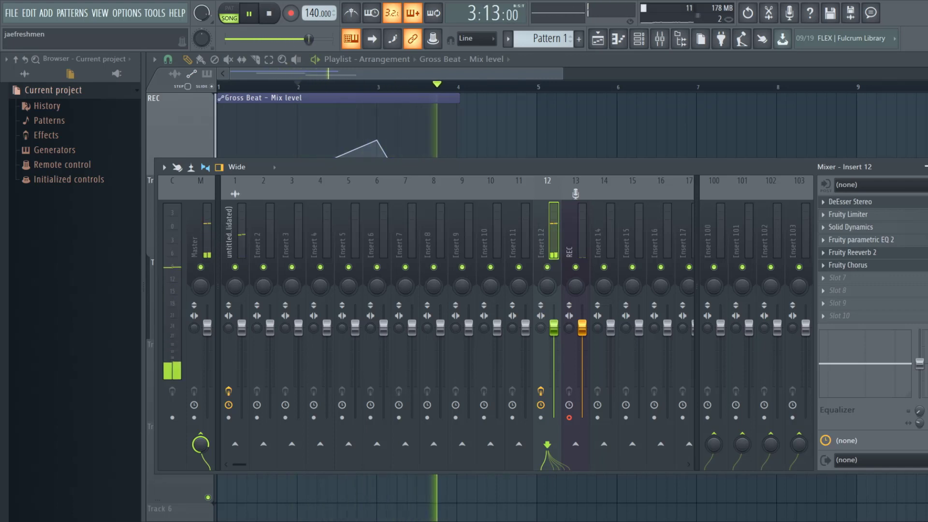
click(660, 39)
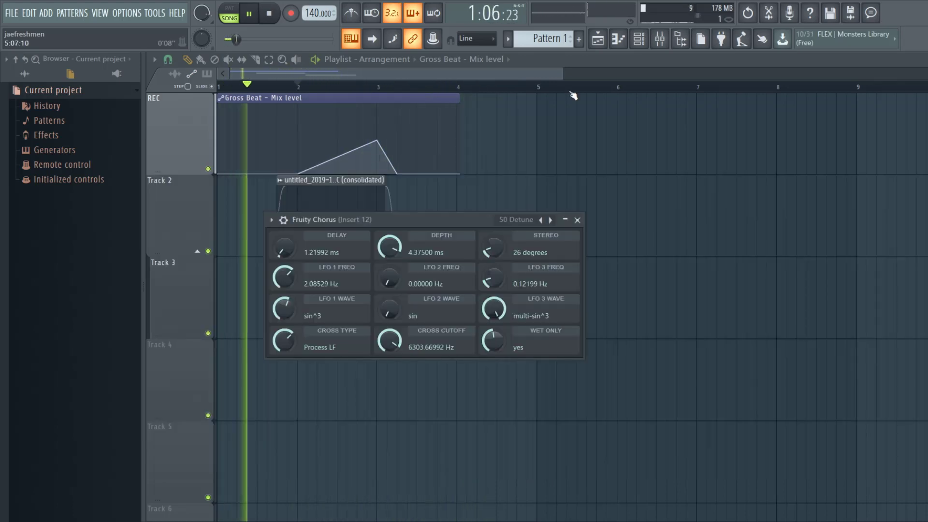
key(space)
Add Fruity Delay 3 to the seventh effect slot of Insert 12 and play the vocal through it.
click(659, 40)
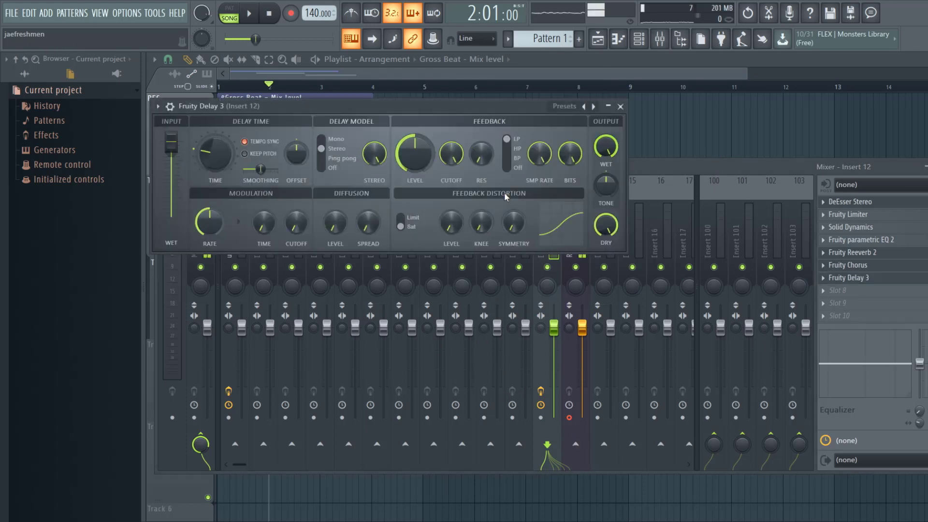
key(space)
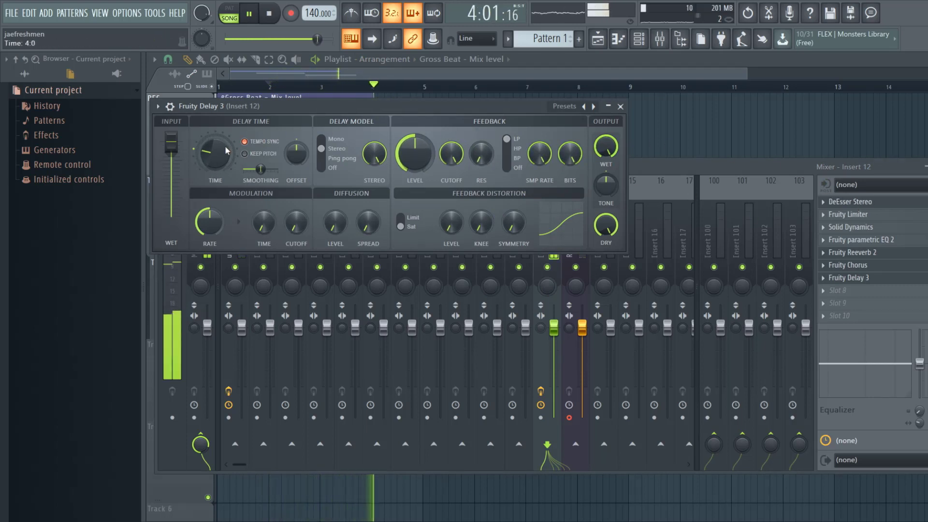
key(space)
Raise Fruity Delay 3's time to the dial's midpoint, with output wet at 53.8% and feedback level at 20.2%.
drag(216, 162, 216, 143)
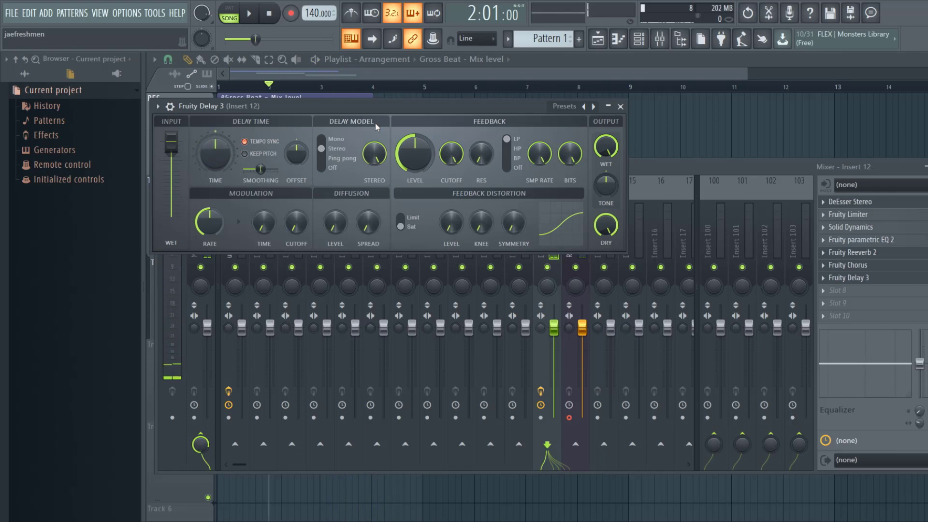
drag(605, 147, 605, 139)
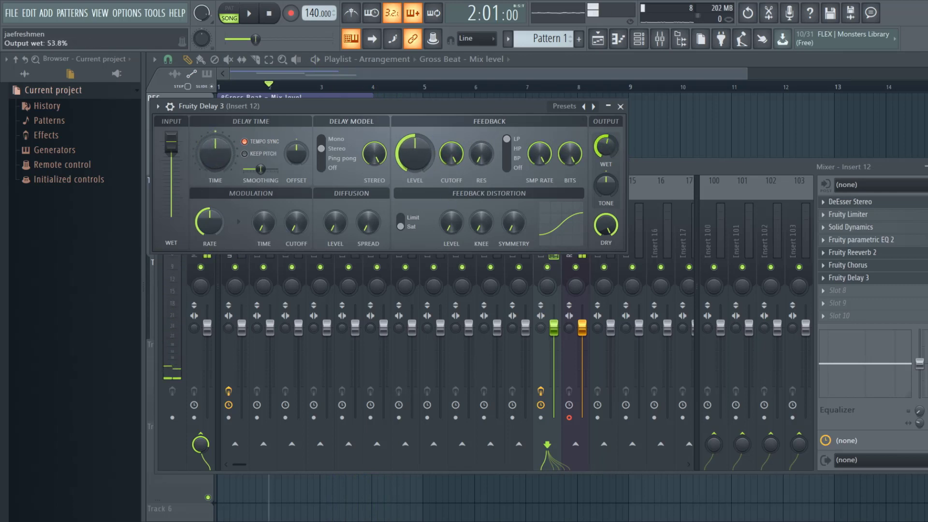
drag(415, 153, 415, 167)
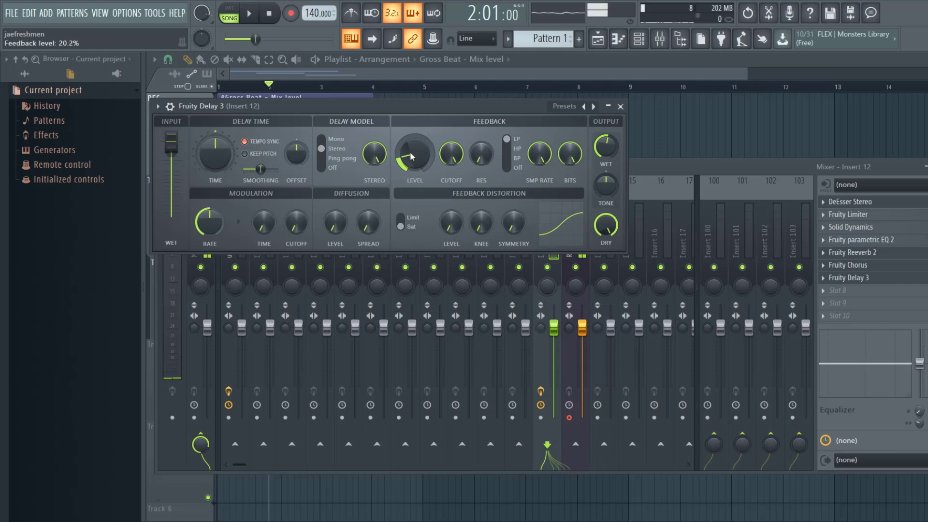
Set the delay model to Ping pong, shift its delay time pan to the left and start playback.
click(321, 158)
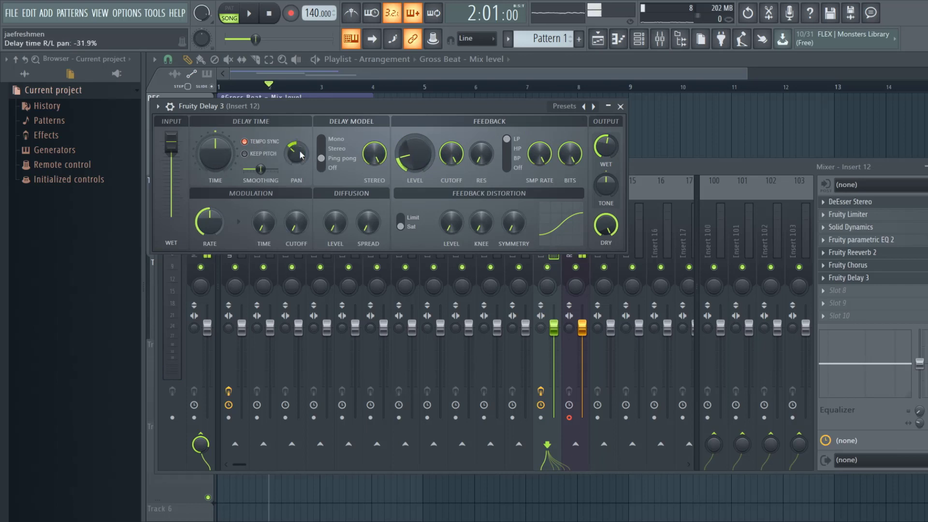
drag(296, 154, 297, 140)
key(space)
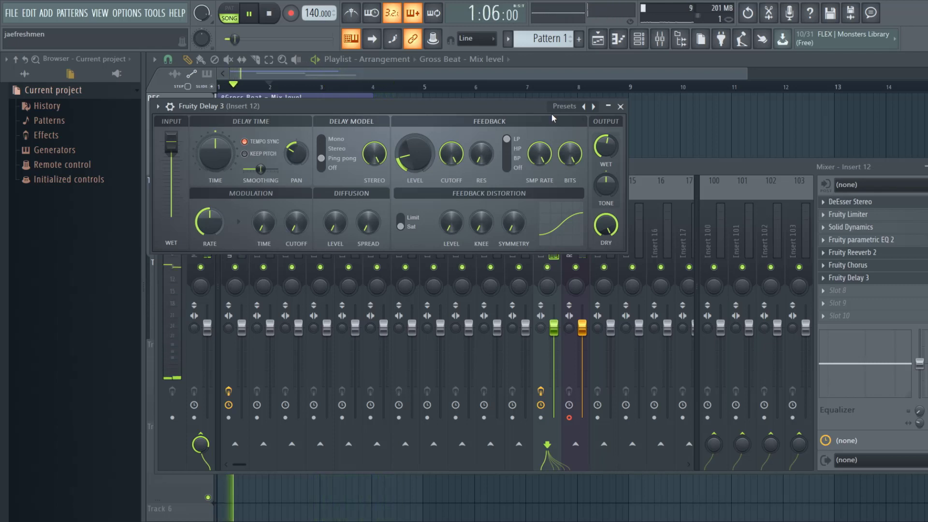
Lower the delay's feedback cutoff, reduce its output wet to 20.2% and audition the vocal.
key(space)
key(space)
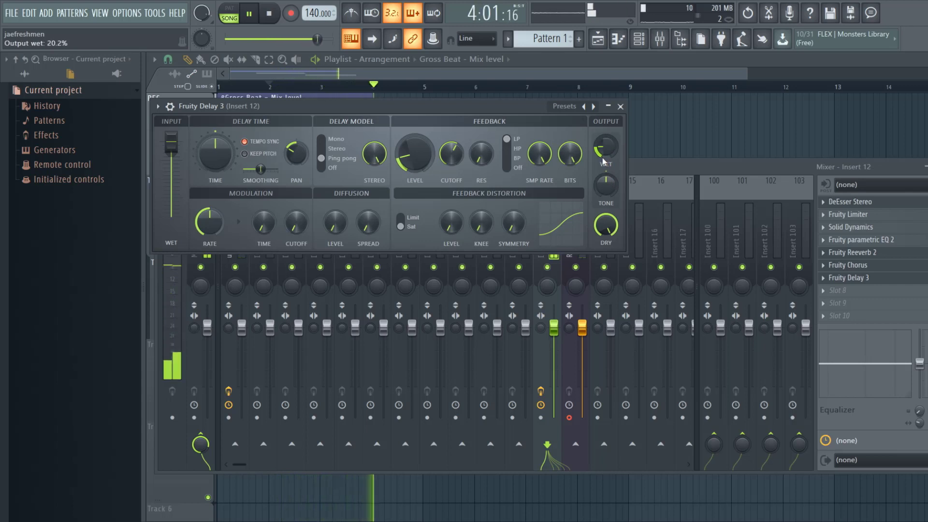
key(space)
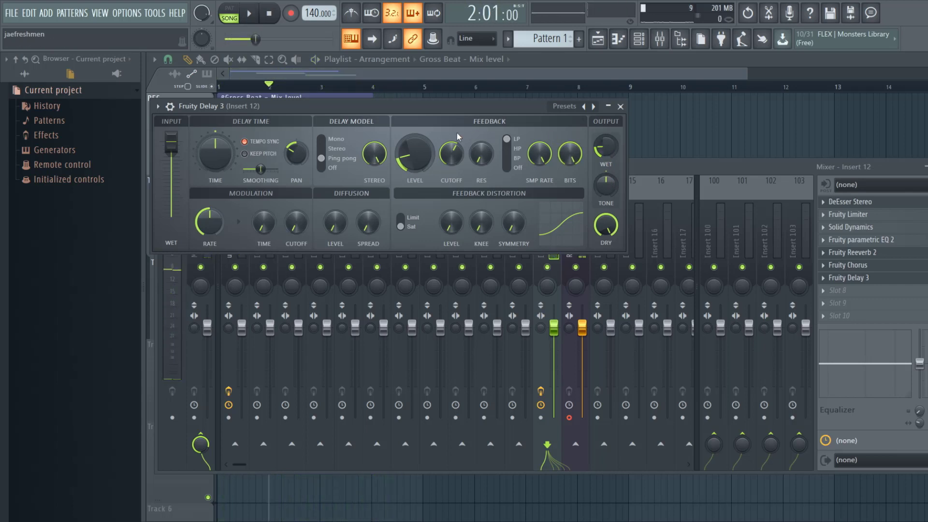
Try the HP feedback filter mode on the delay during playback and return it to LP.
click(510, 150)
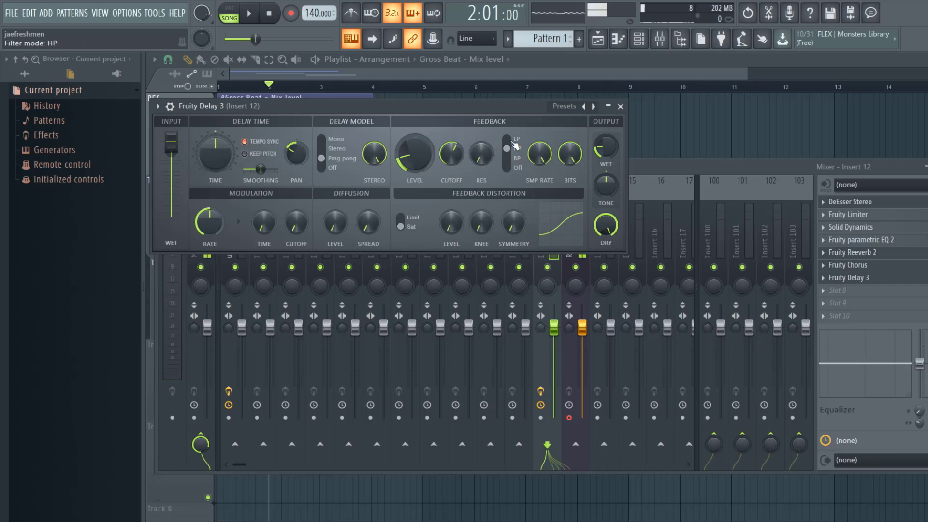
key(space)
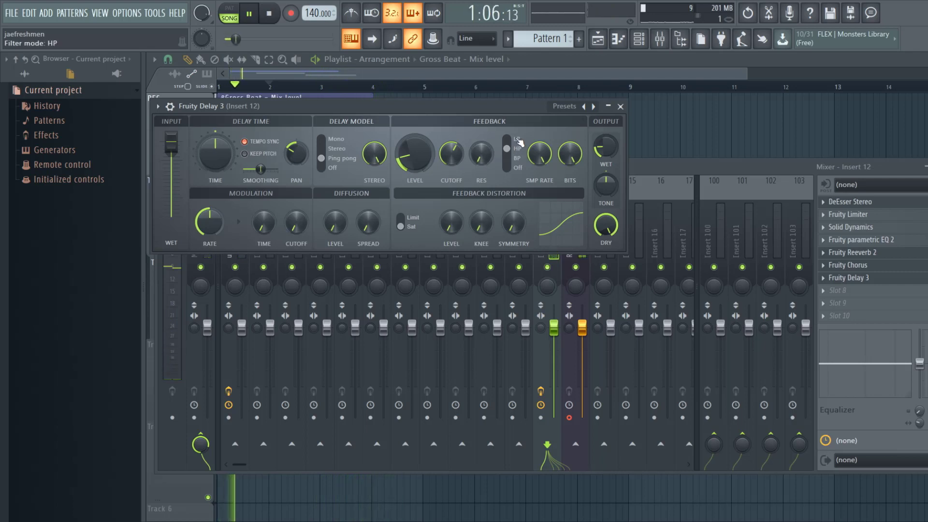
key(space)
scroll(516, 144, up, 1)
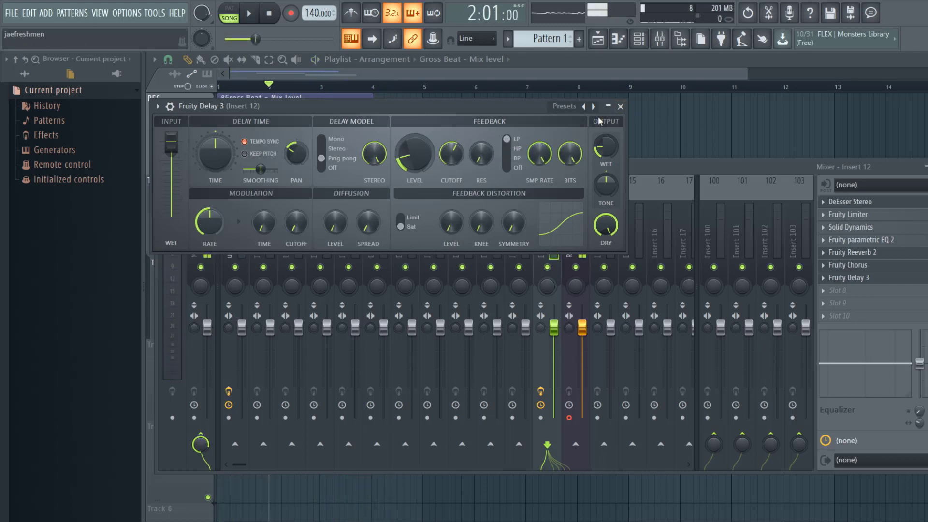
Listen to the vocal with the finished delay, close the effect and mixer, and replay the full arrangement.
key(space)
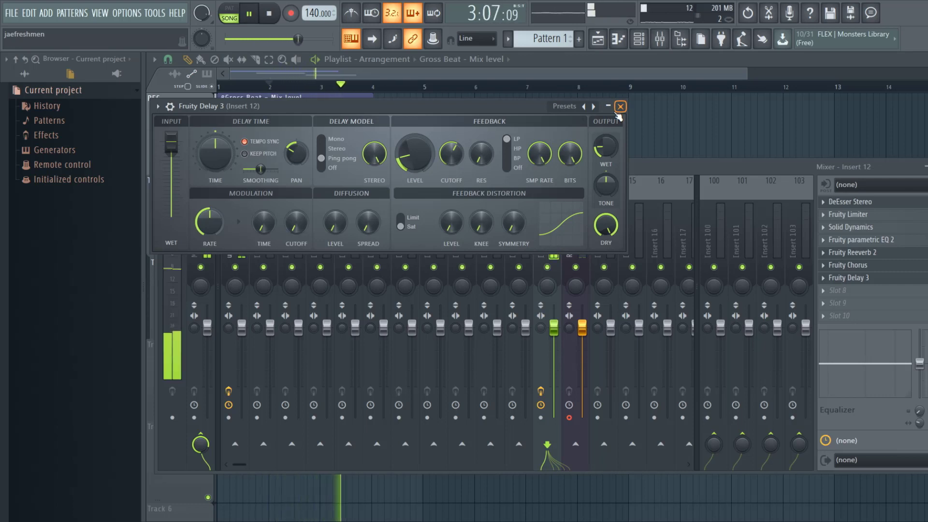
click(620, 106)
key(space)
key(F9)
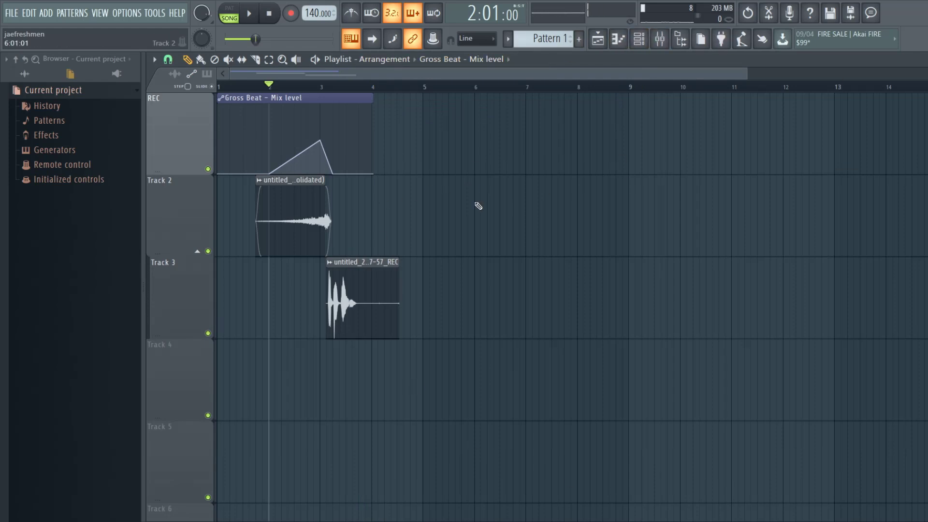
key(space)
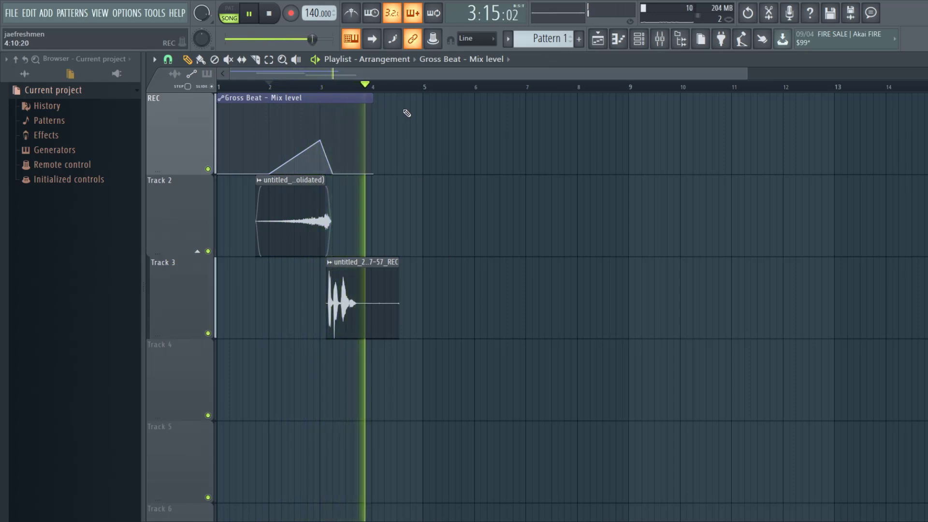
key(space)
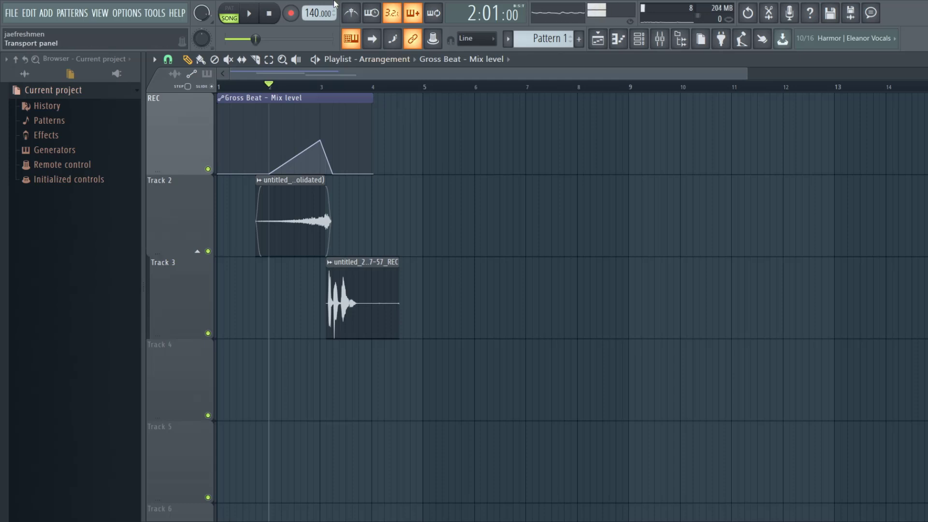
mouse_move(309, 158)
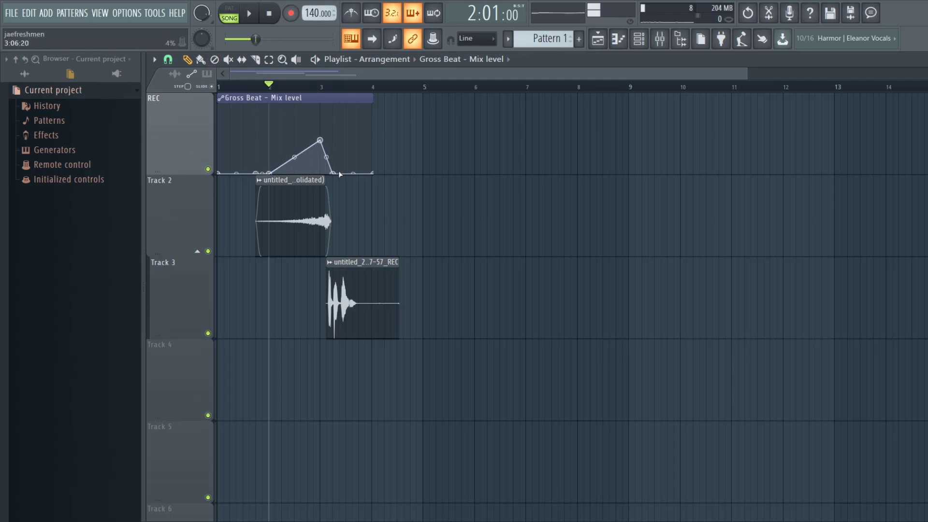